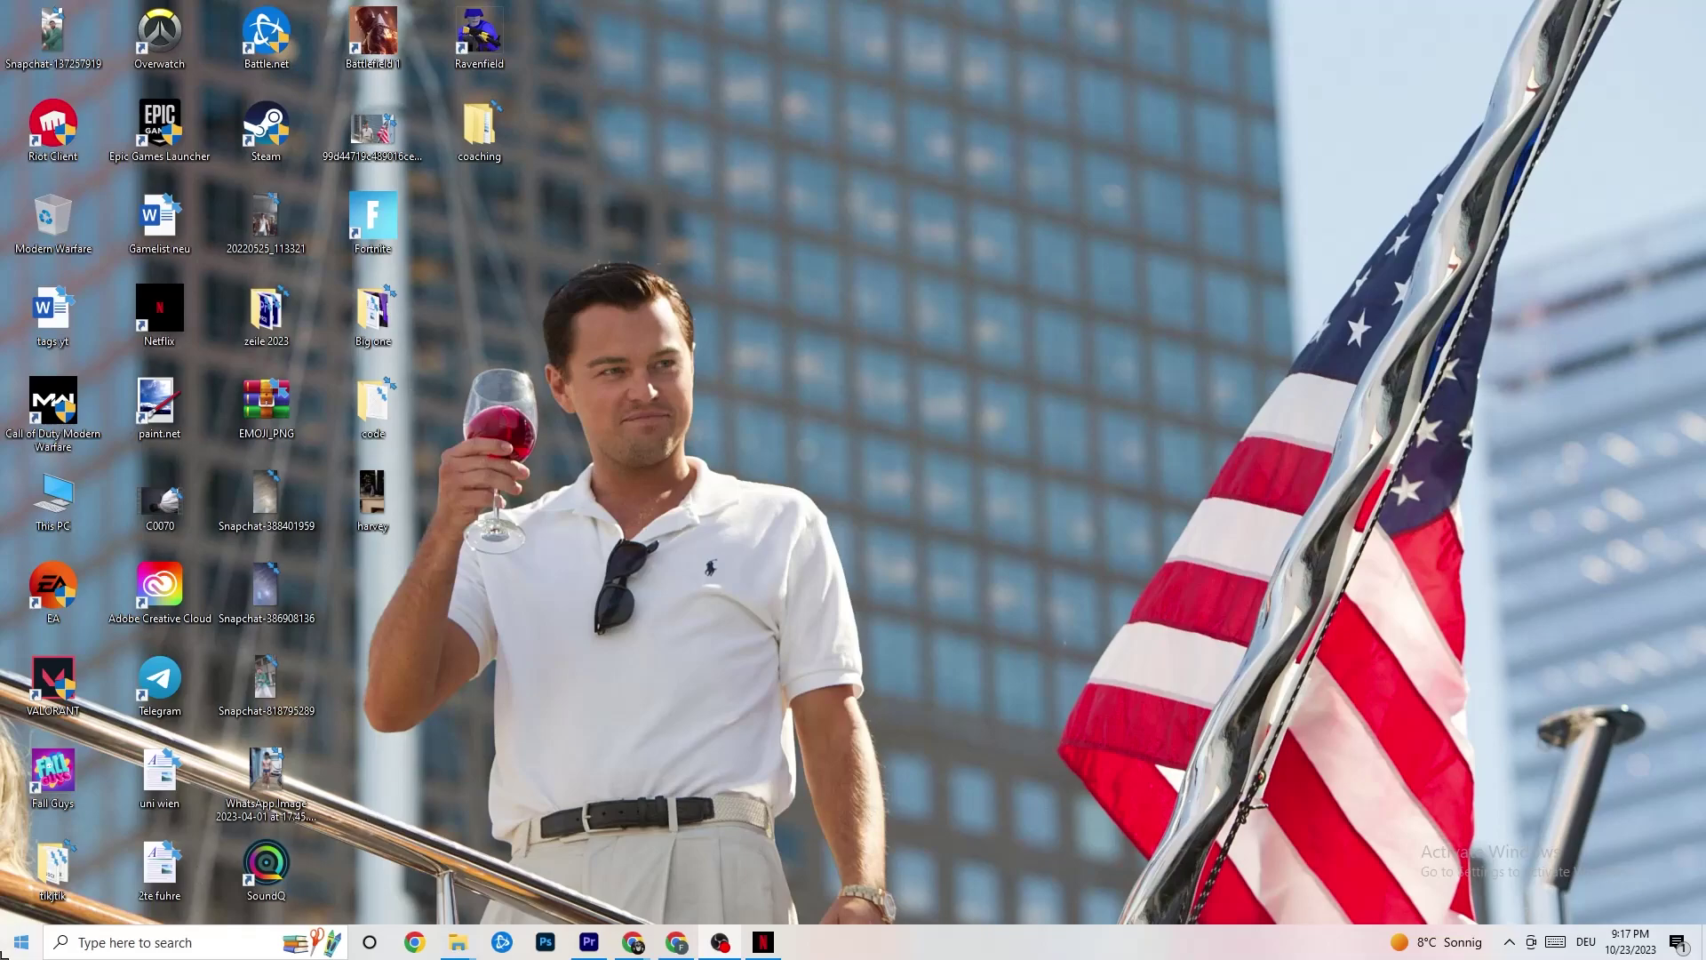
Open Windows Settings to the System Display page
{"action": "left_click", "coordinate": [21, 942]}
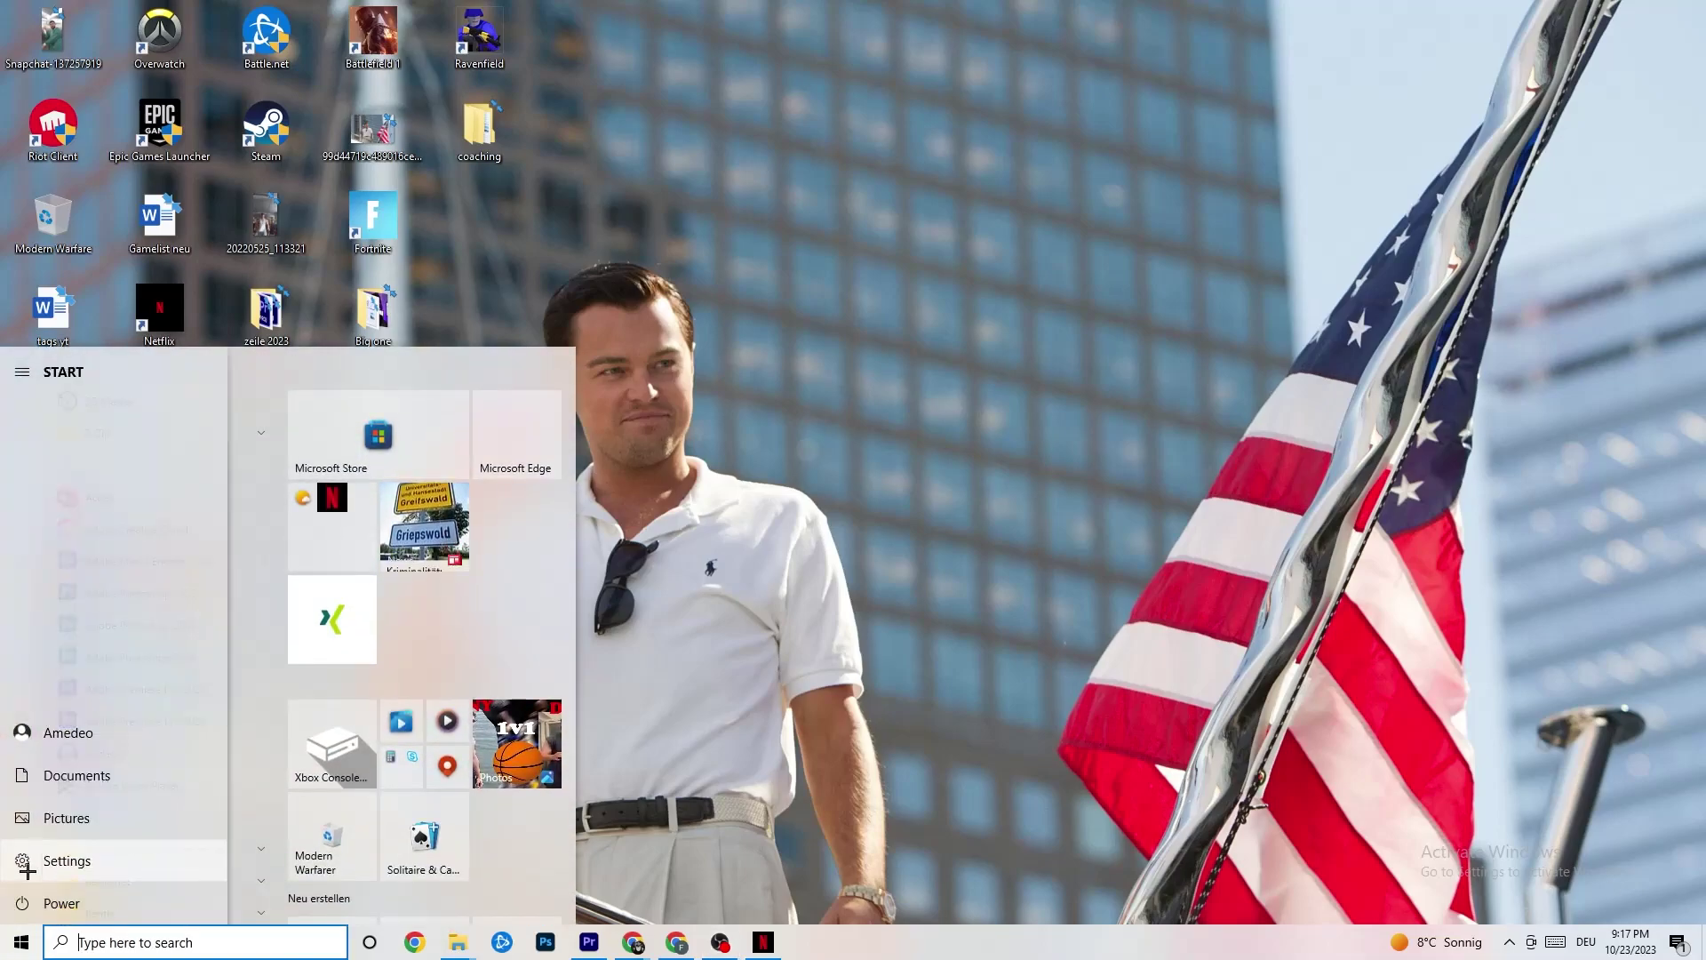
{"action": "left_click", "coordinate": [25, 860]}
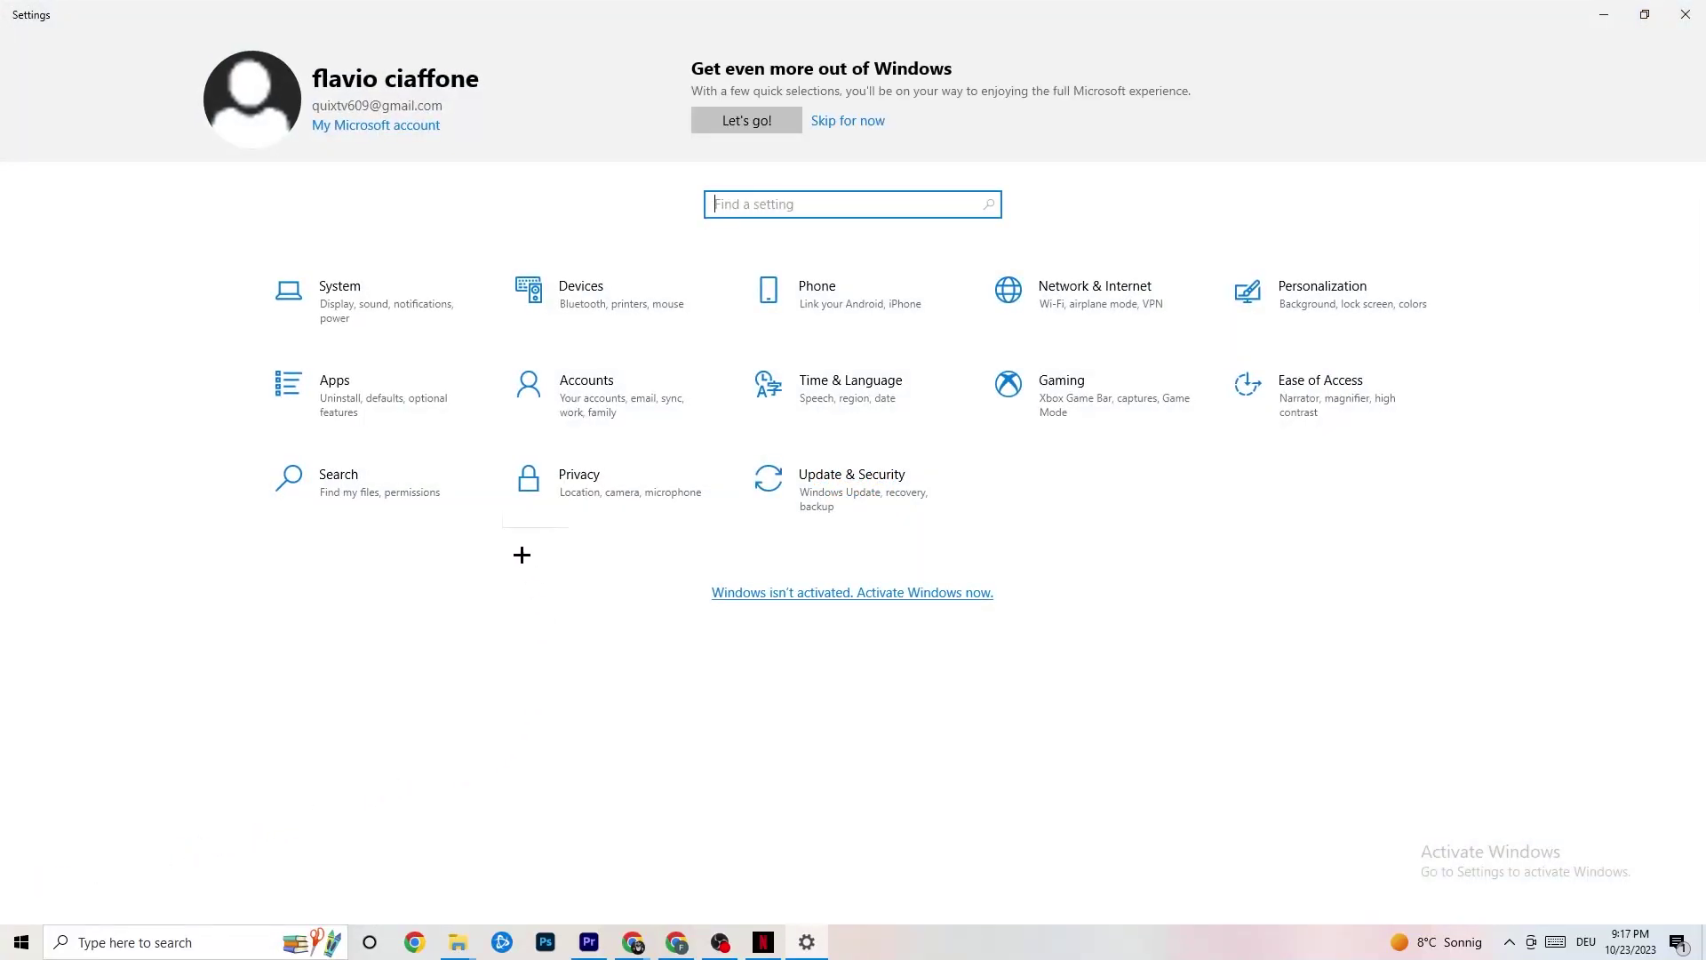
{"action": "left_click", "coordinate": [368, 307]}
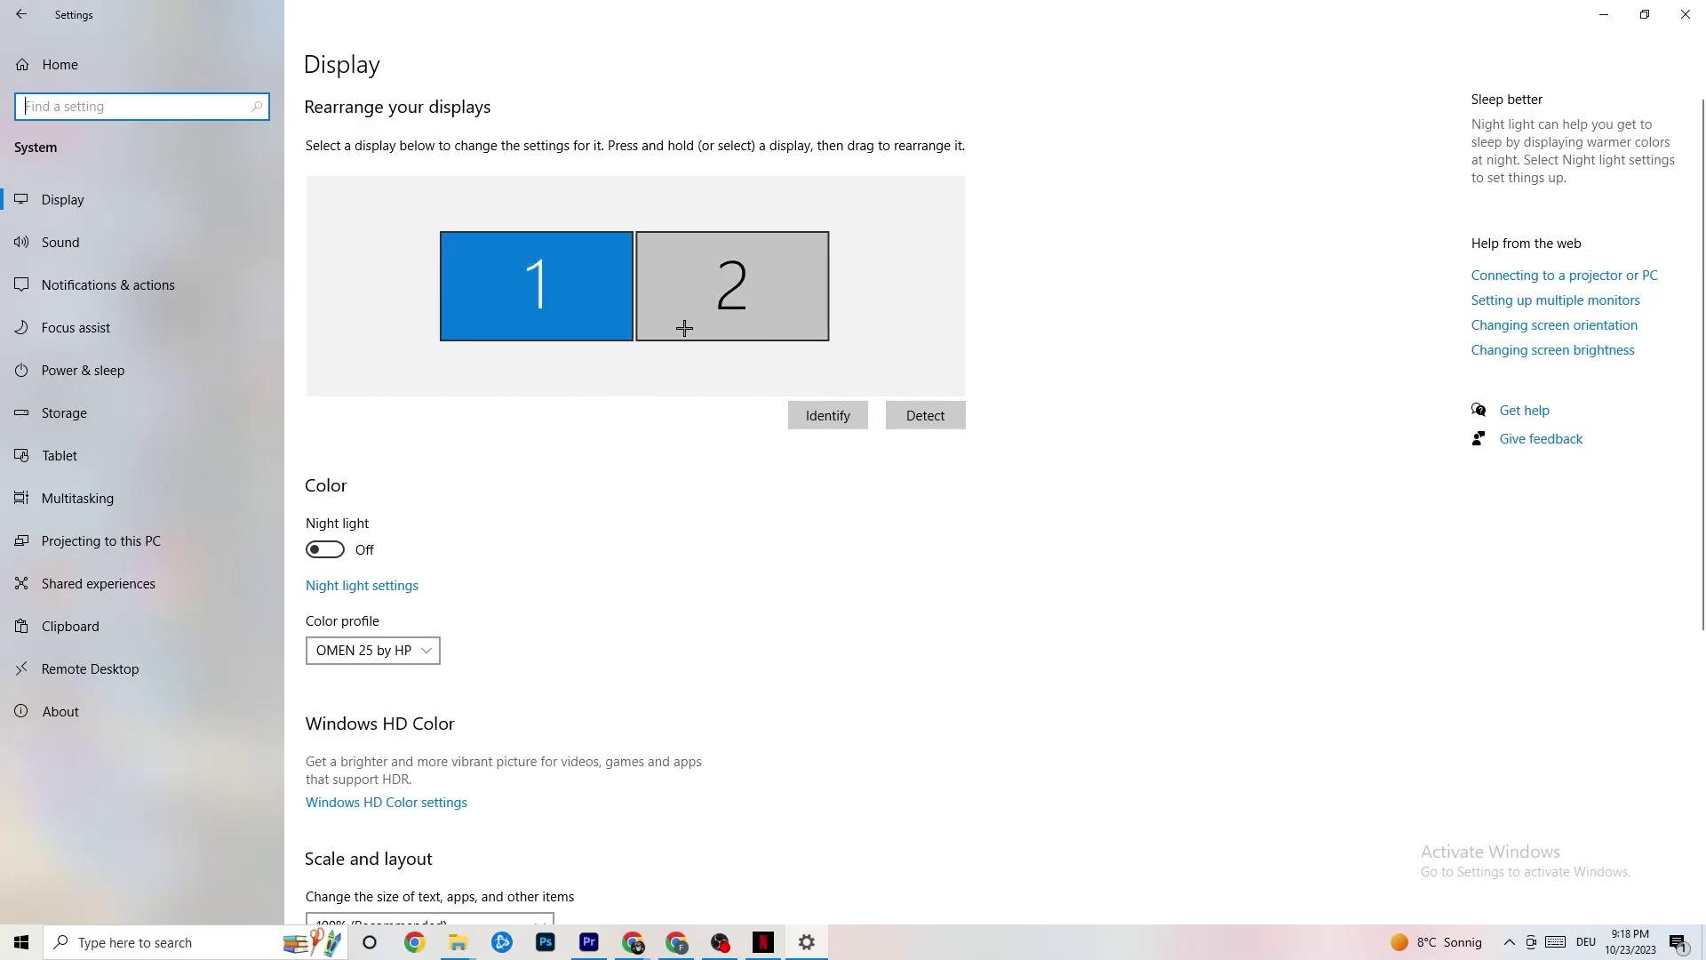
{"action": "scroll", "coordinate": [556, 337], "scroll_direction": "down", "scroll_amount": 1}
{"action": "scroll", "coordinate": [556, 337], "scroll_direction": "down", "scroll_amount": 3}
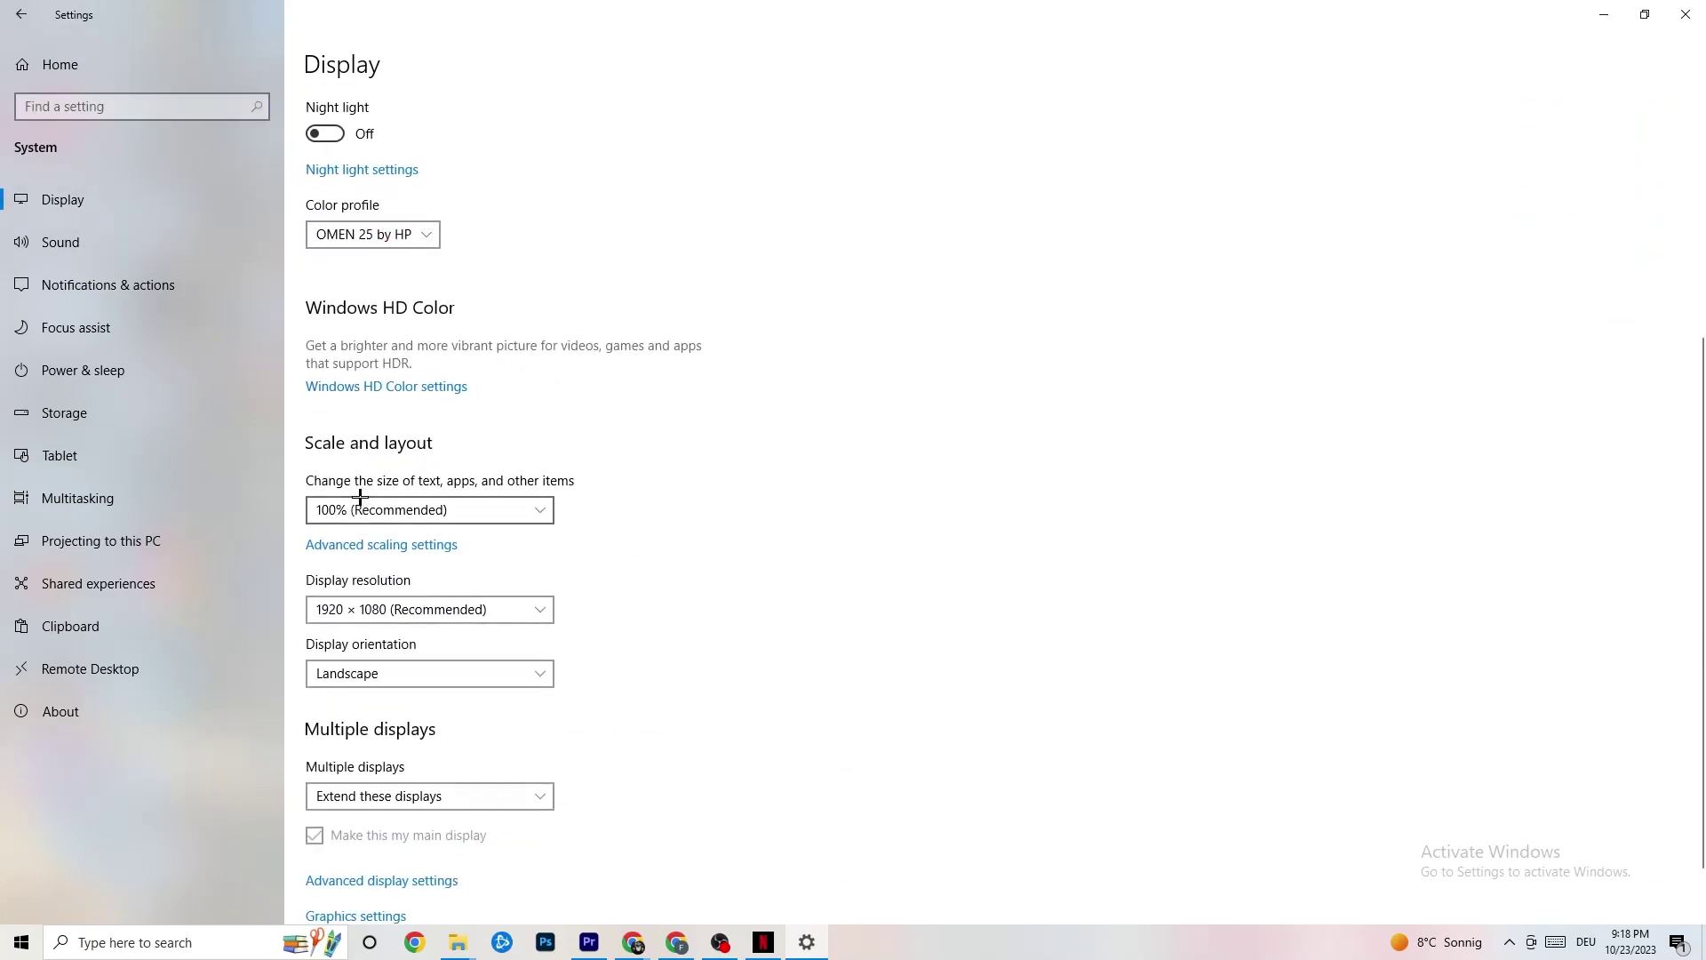
Check the Scale and Resolution lists, leaving 100% scaling and 1920 × 1080 unchanged
{"action": "left_click", "coordinate": [523, 510]}
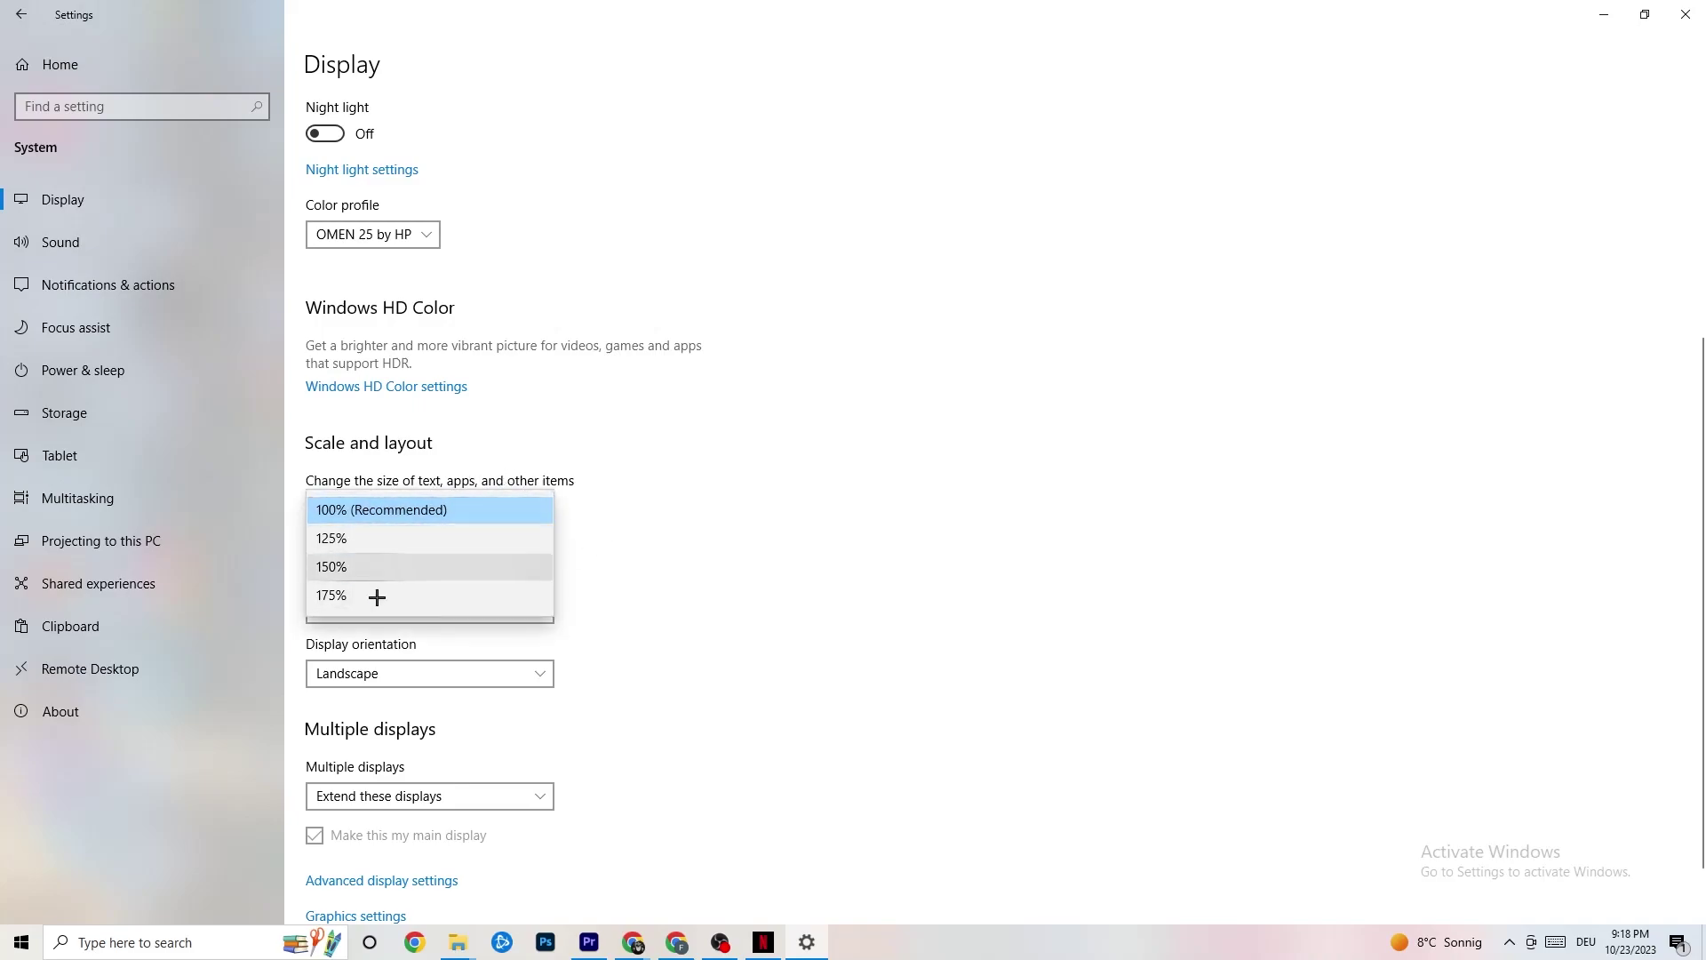
{"action": "left_click", "coordinate": [730, 436]}
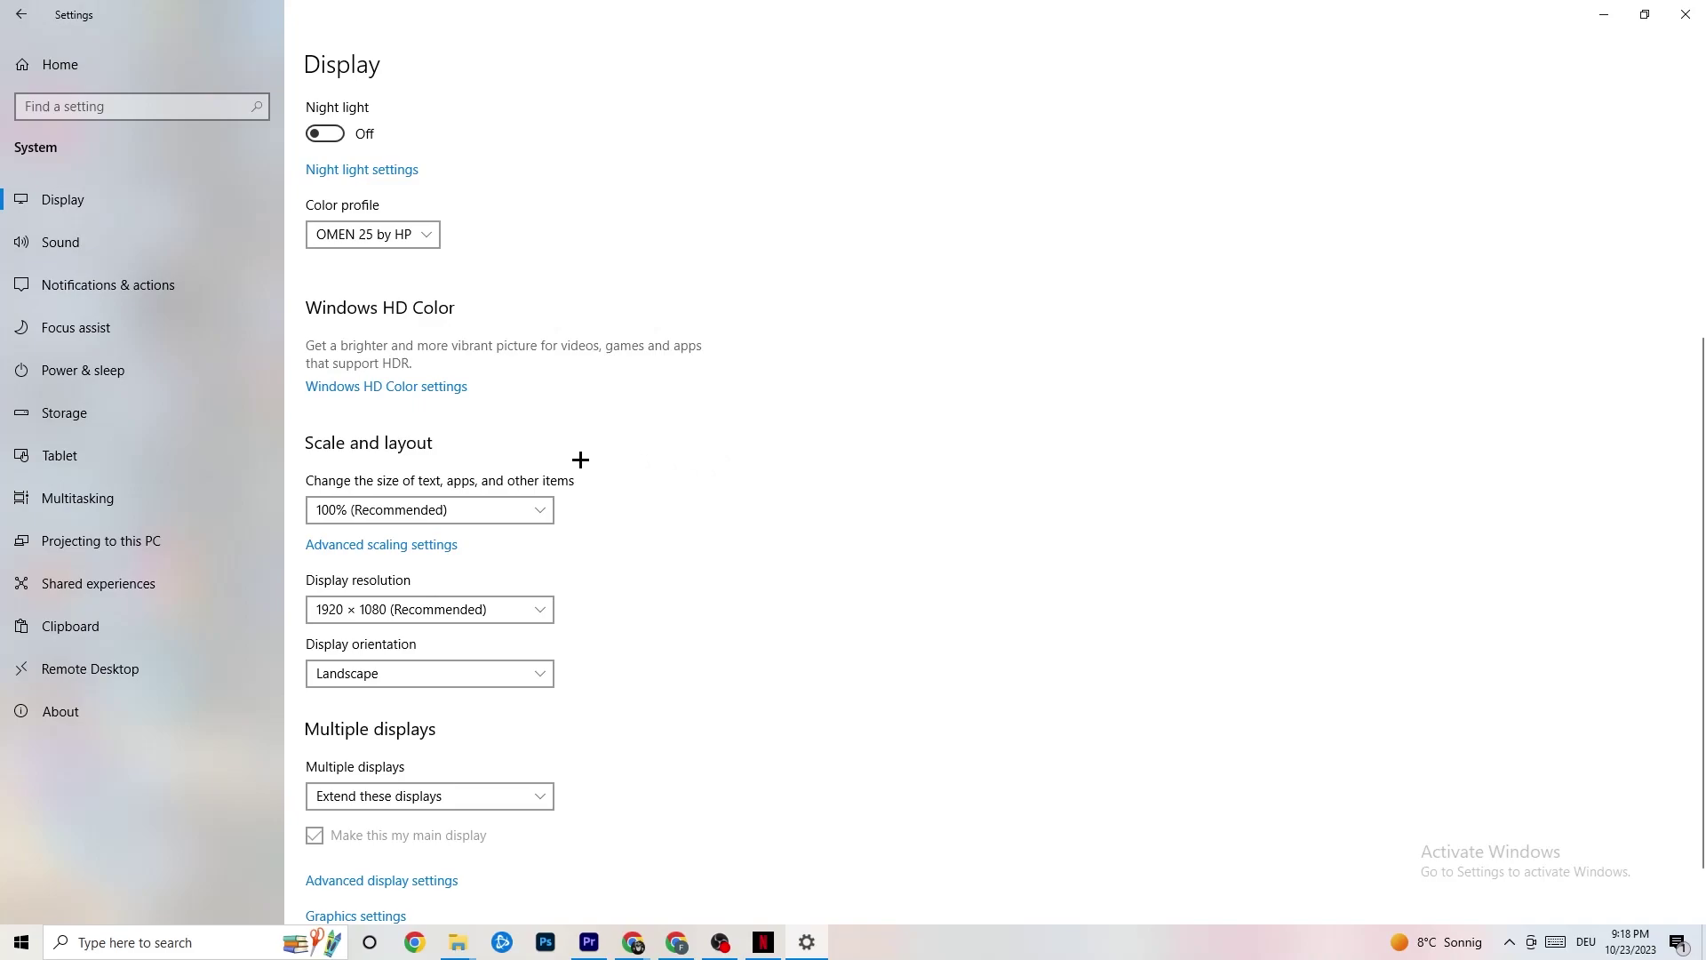
{"action": "left_click", "coordinate": [454, 615]}
{"action": "left_click", "coordinate": [746, 555]}
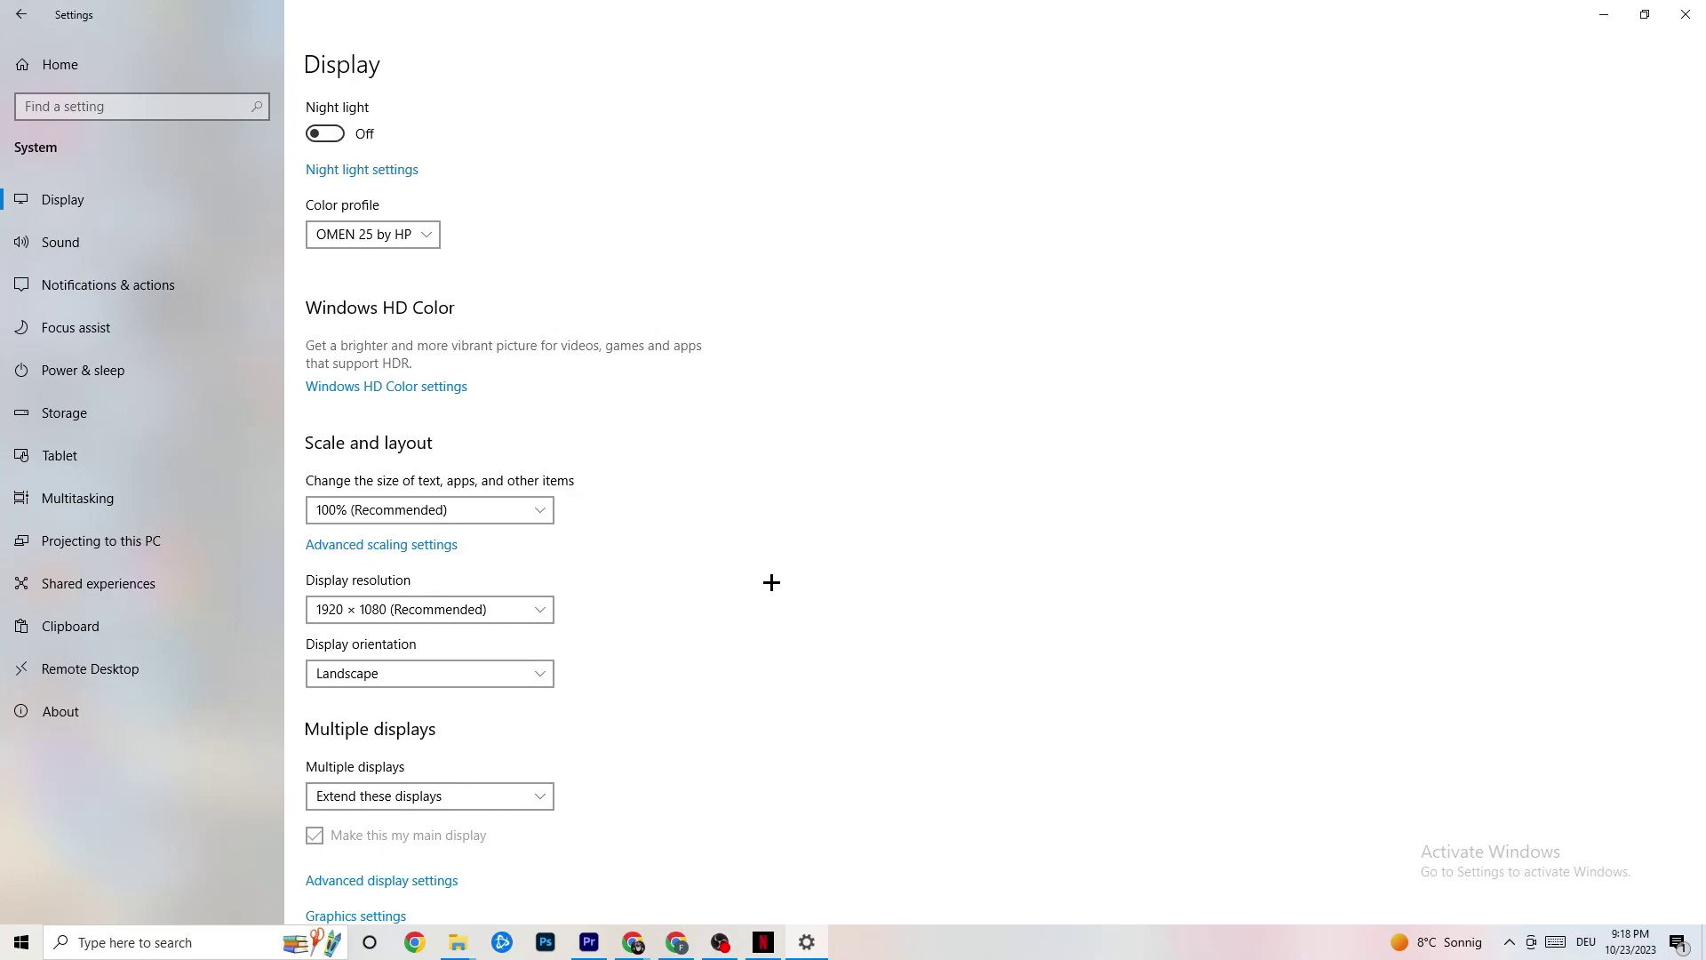
{"action": "left_click", "coordinate": [544, 610]}
{"action": "left_click", "coordinate": [709, 572]}
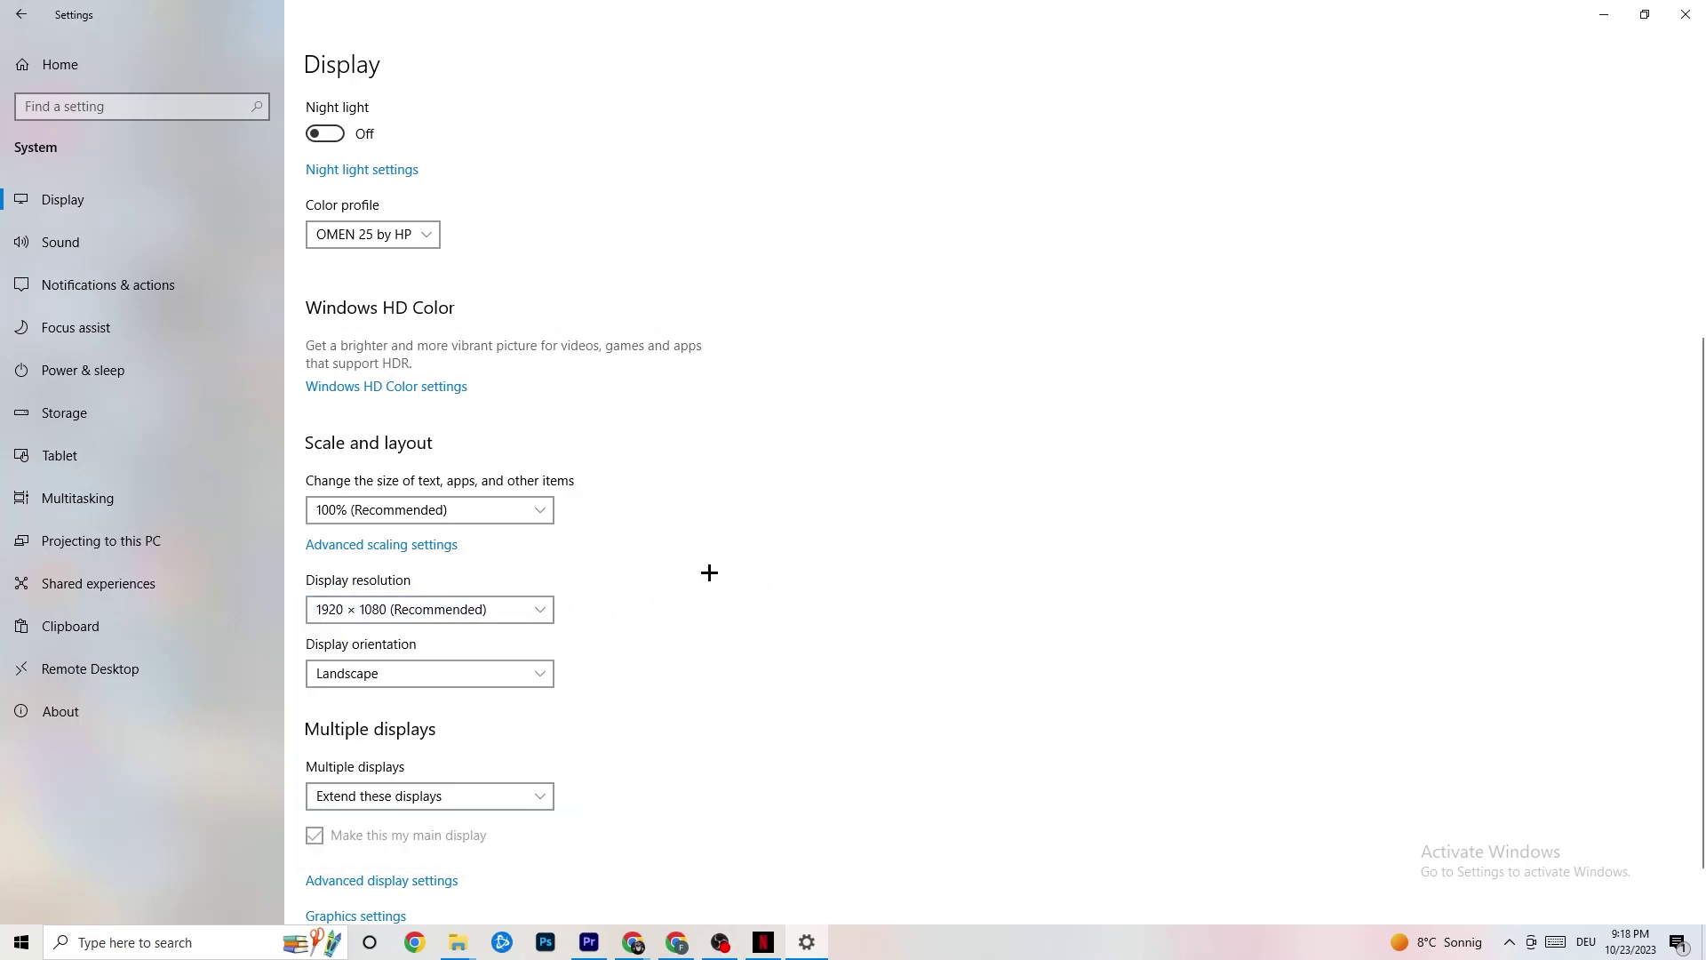
{"action": "left_click", "coordinate": [112, 427]}
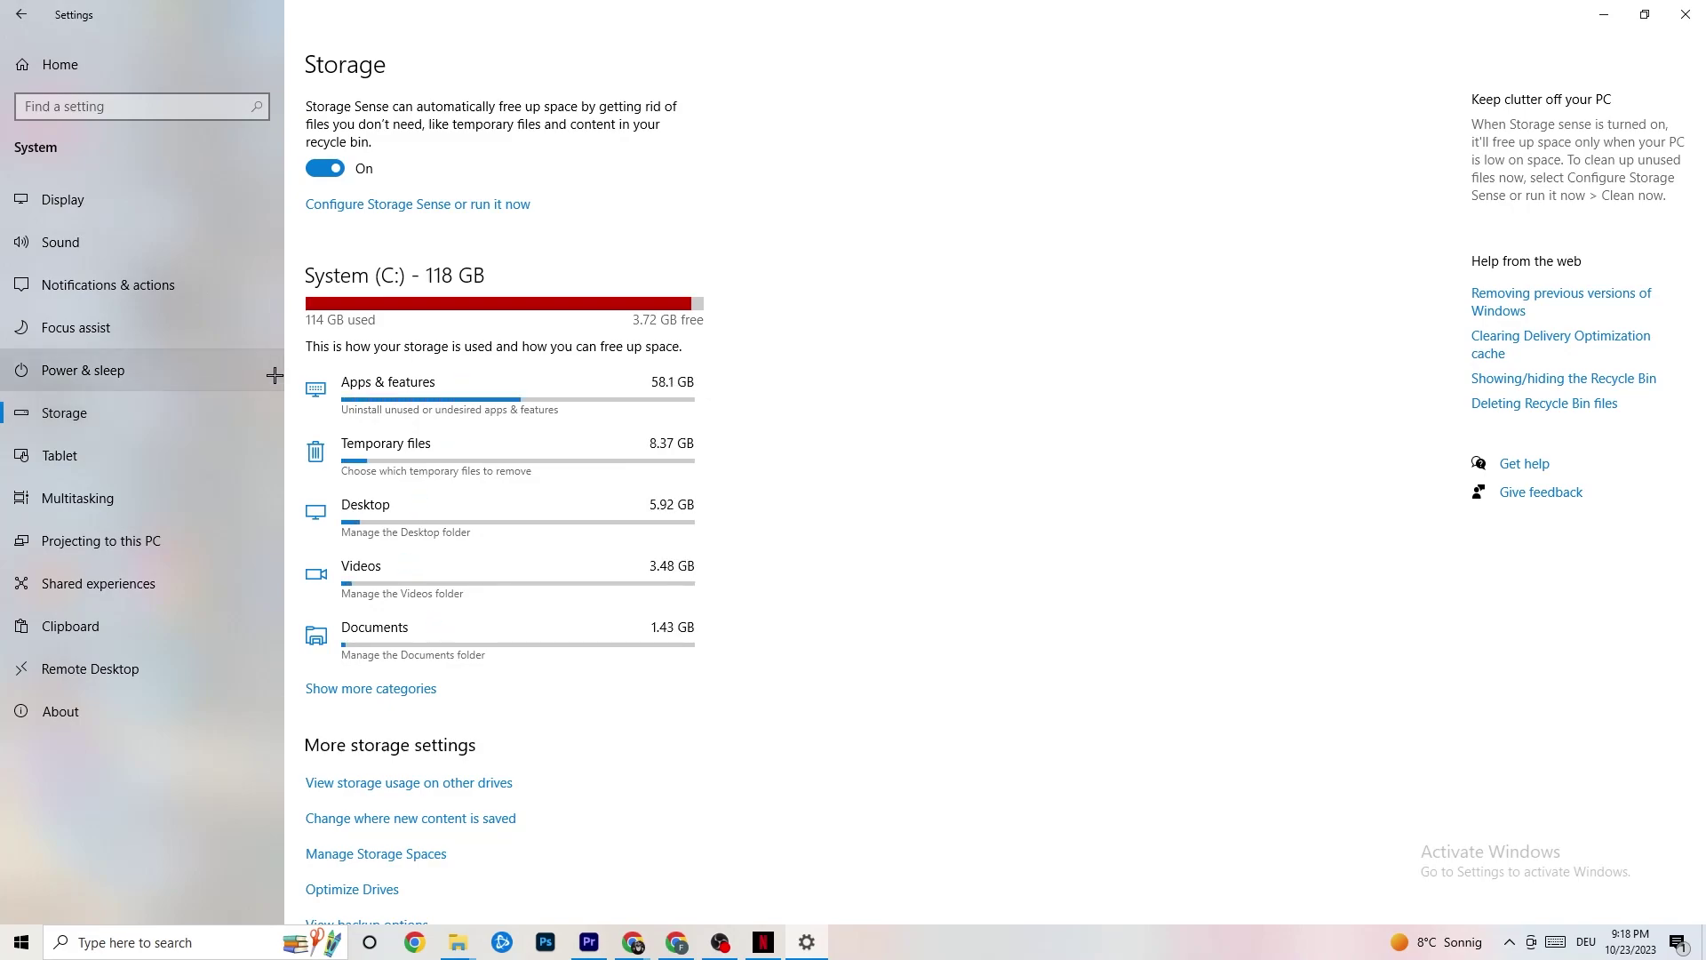
Keep Storage Sense running every week with 14-day recycle bin cleanup, then return home
{"action": "left_click", "coordinate": [490, 212]}
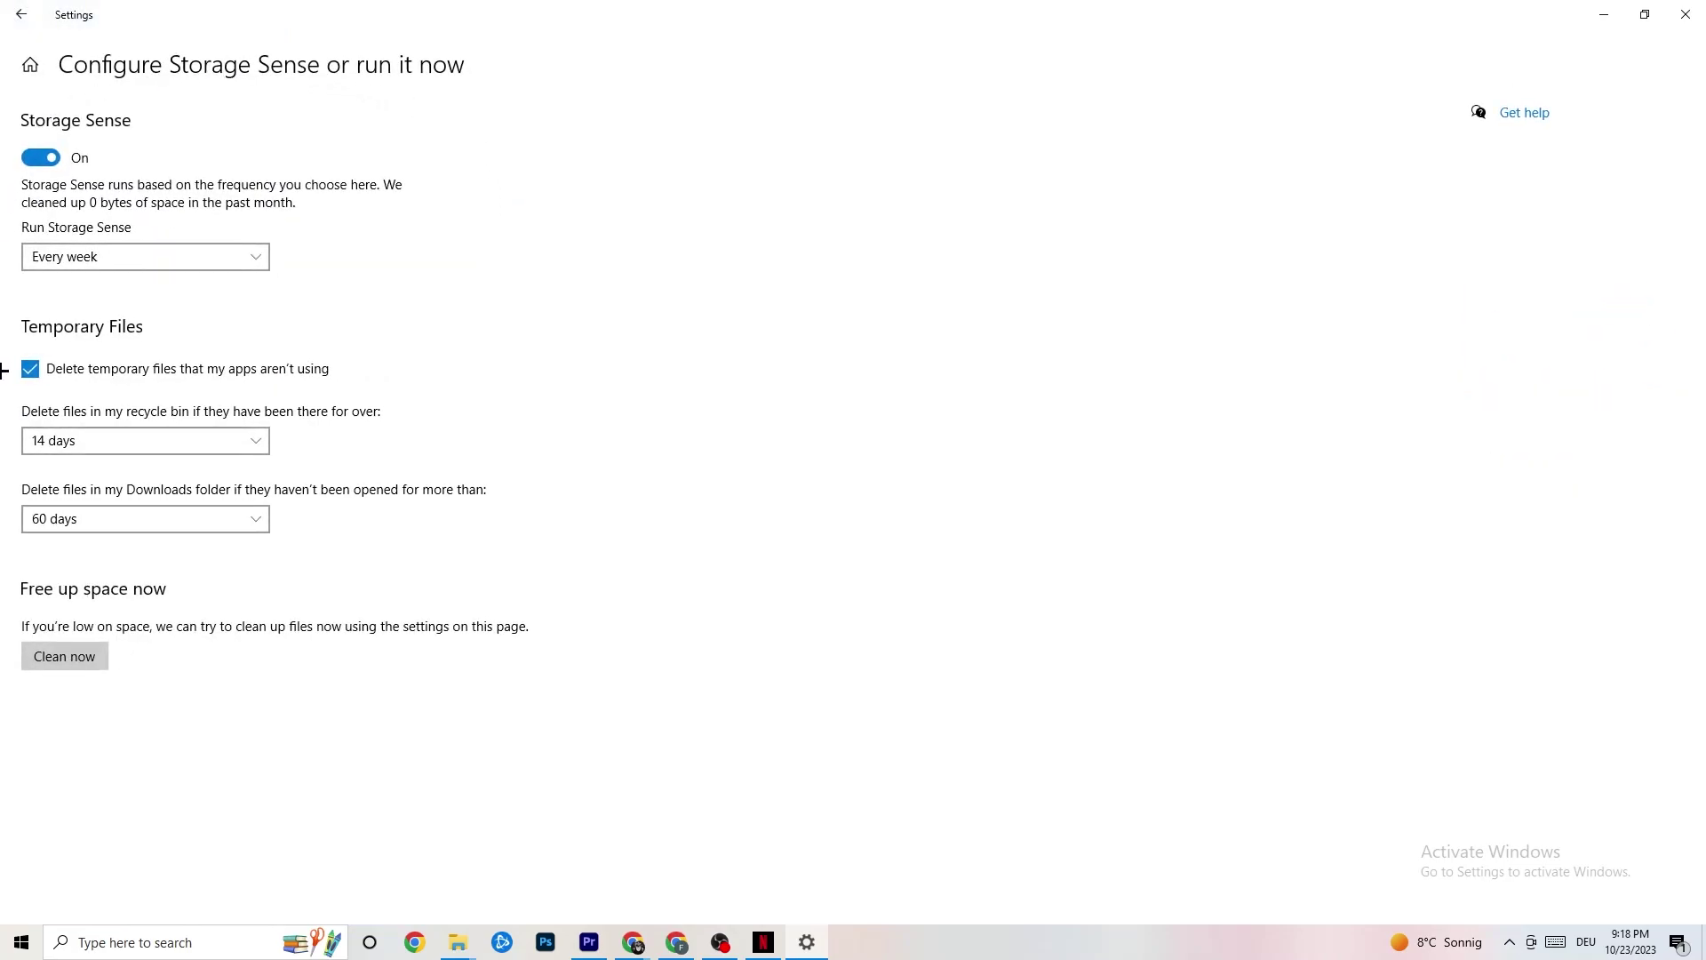
{"action": "left_click", "coordinate": [179, 438]}
{"action": "left_click", "coordinate": [162, 287]}
{"action": "left_click", "coordinate": [164, 262]}
{"action": "left_click", "coordinate": [365, 257]}
{"action": "left_click", "coordinate": [15, 7]}
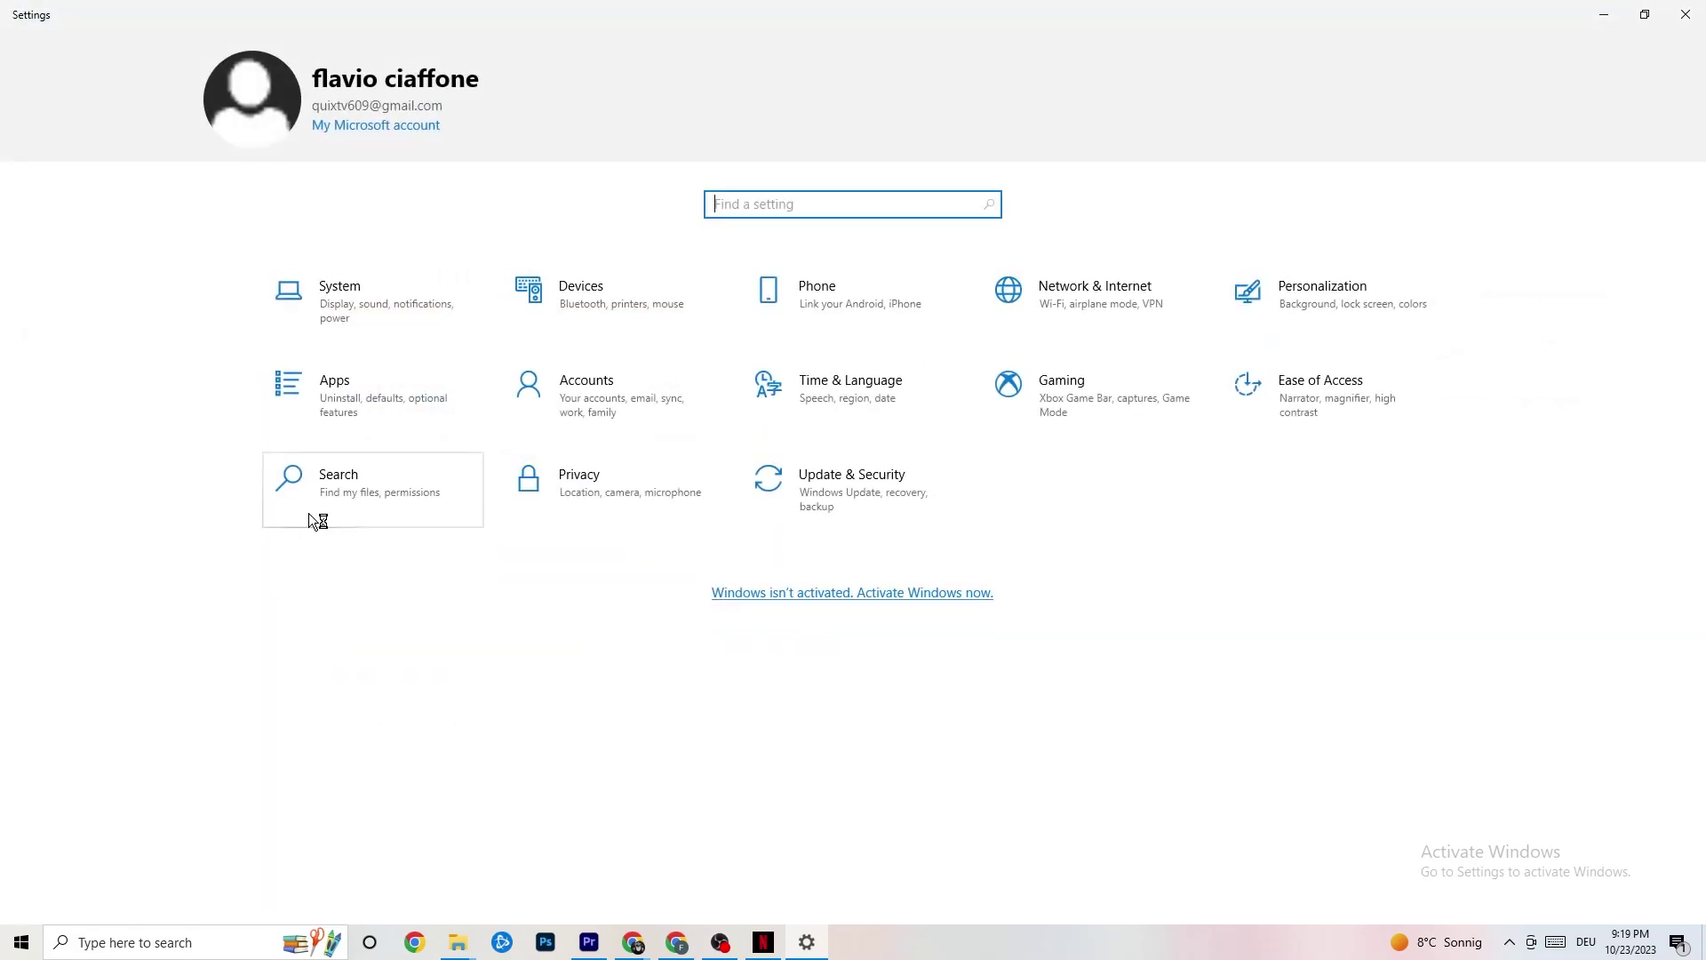
Review the Power Options plans from Power & sleep, leaving Balanced active, then close the window
{"action": "left_click", "coordinate": [394, 292]}
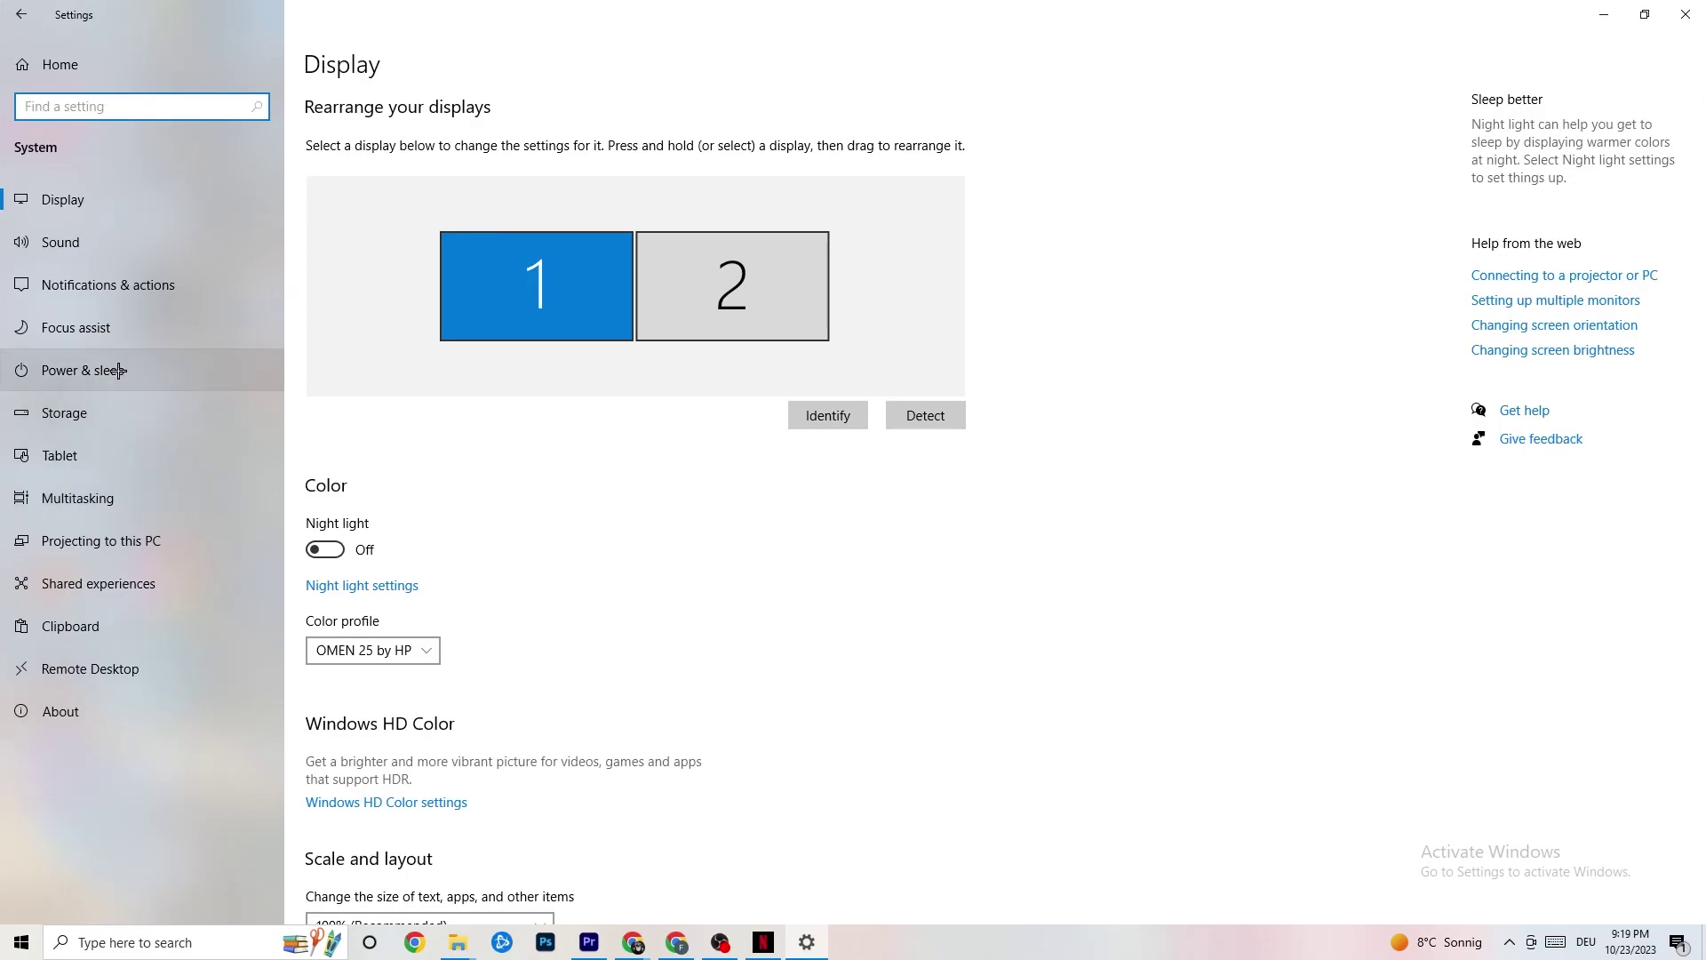
{"action": "left_click", "coordinate": [58, 365]}
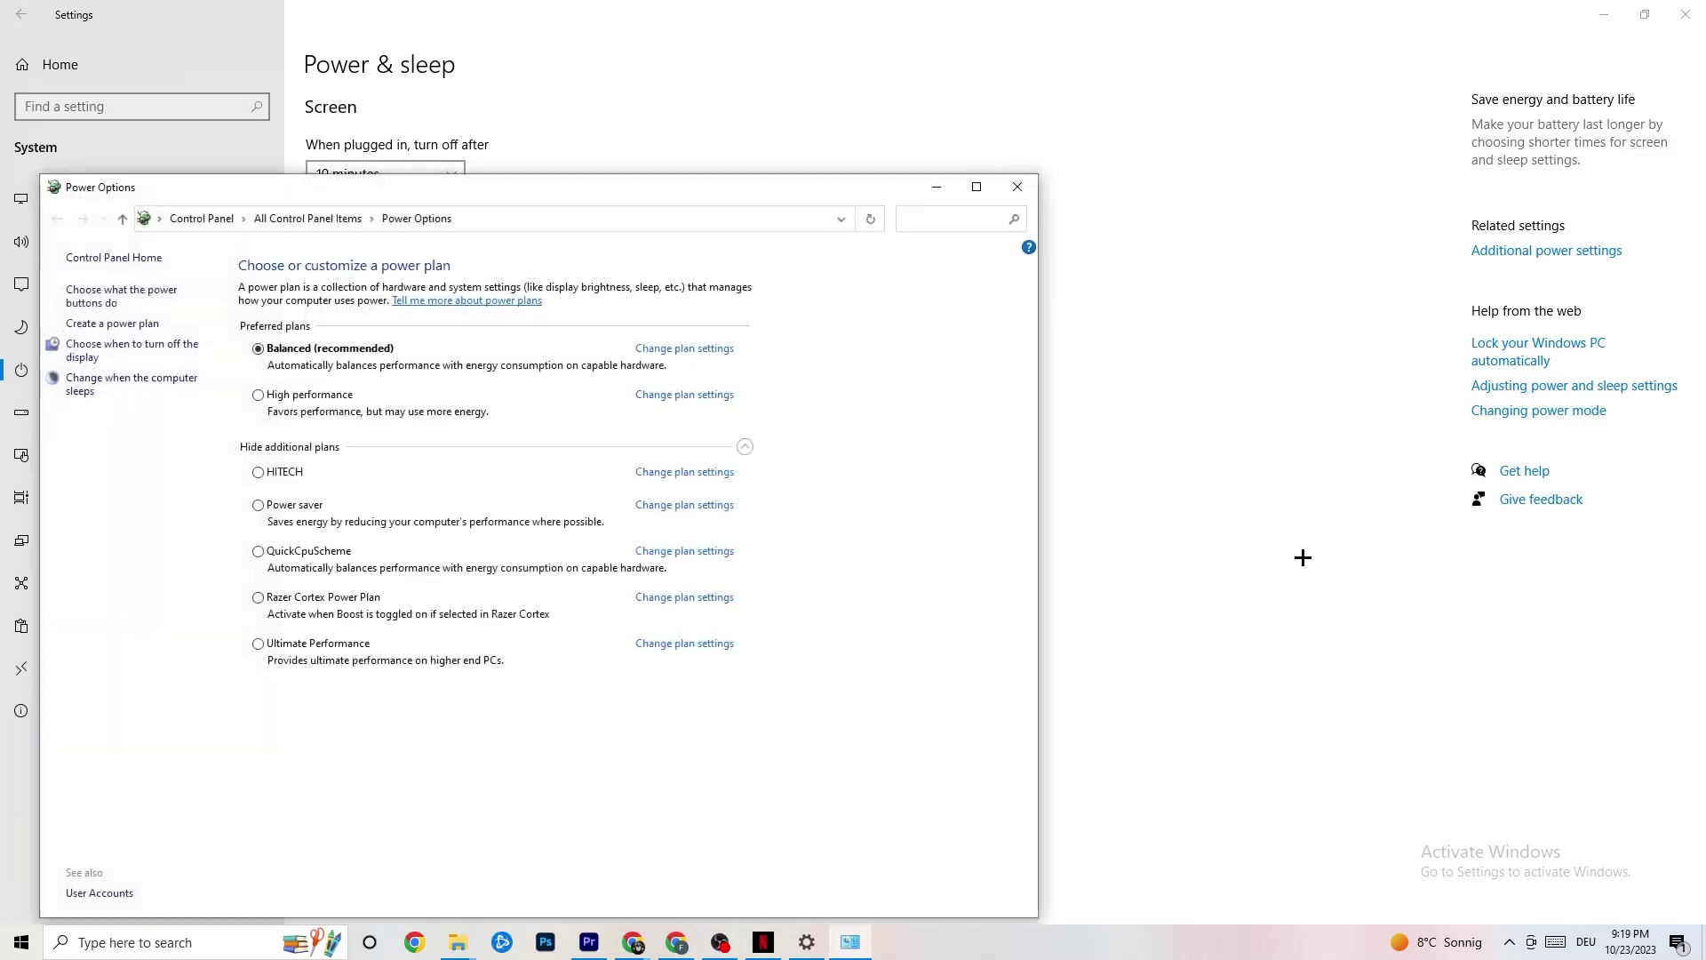
{"action": "left_click_drag", "start_coordinate": [724, 179], "coordinate": [933, 87]}
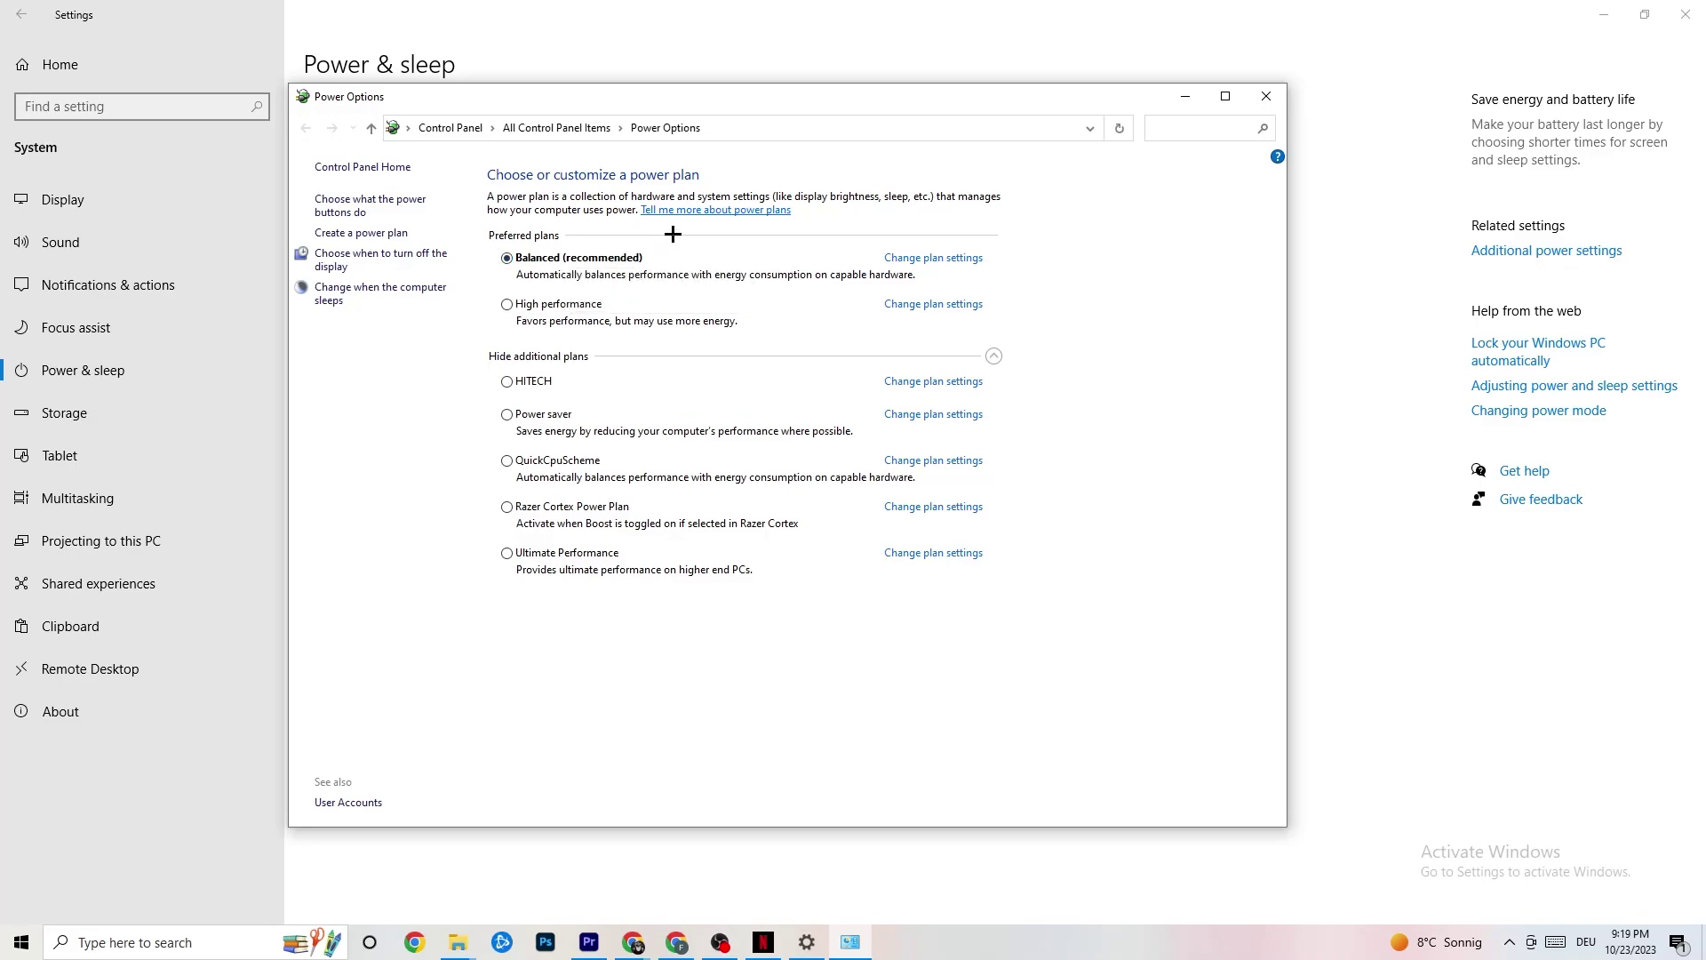
{"action": "left_click", "coordinate": [1270, 99]}
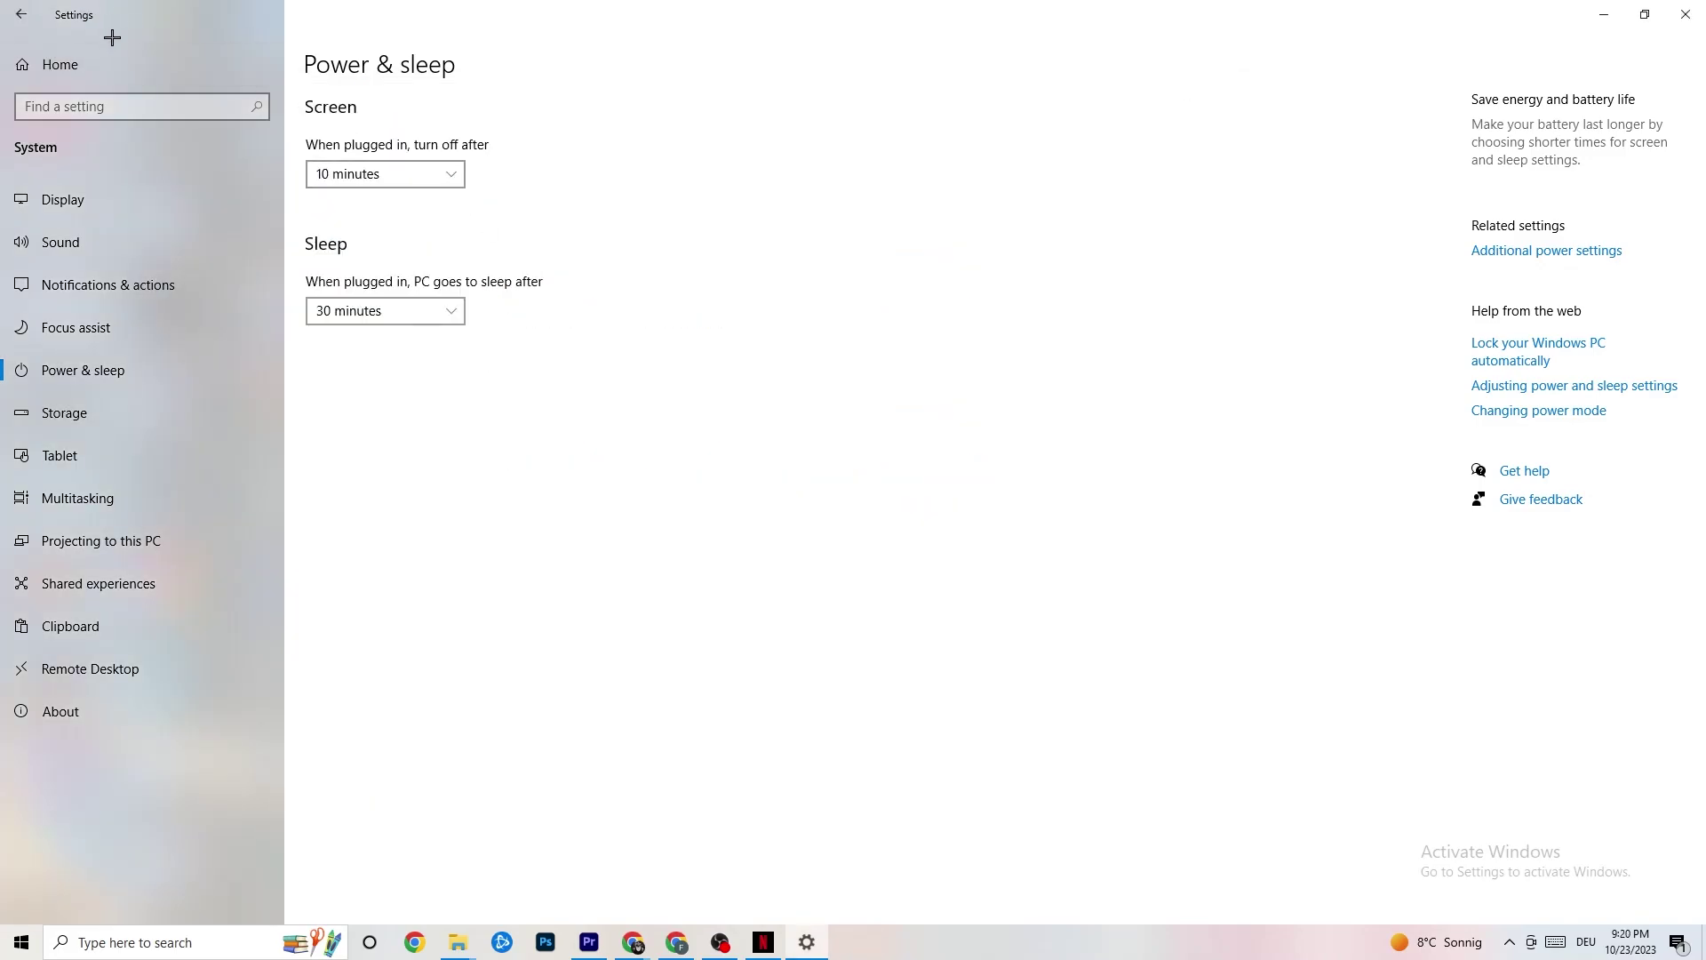
Go back home and check in Gaming settings that Xbox Game Bar is off
{"action": "left_click", "coordinate": [29, 13]}
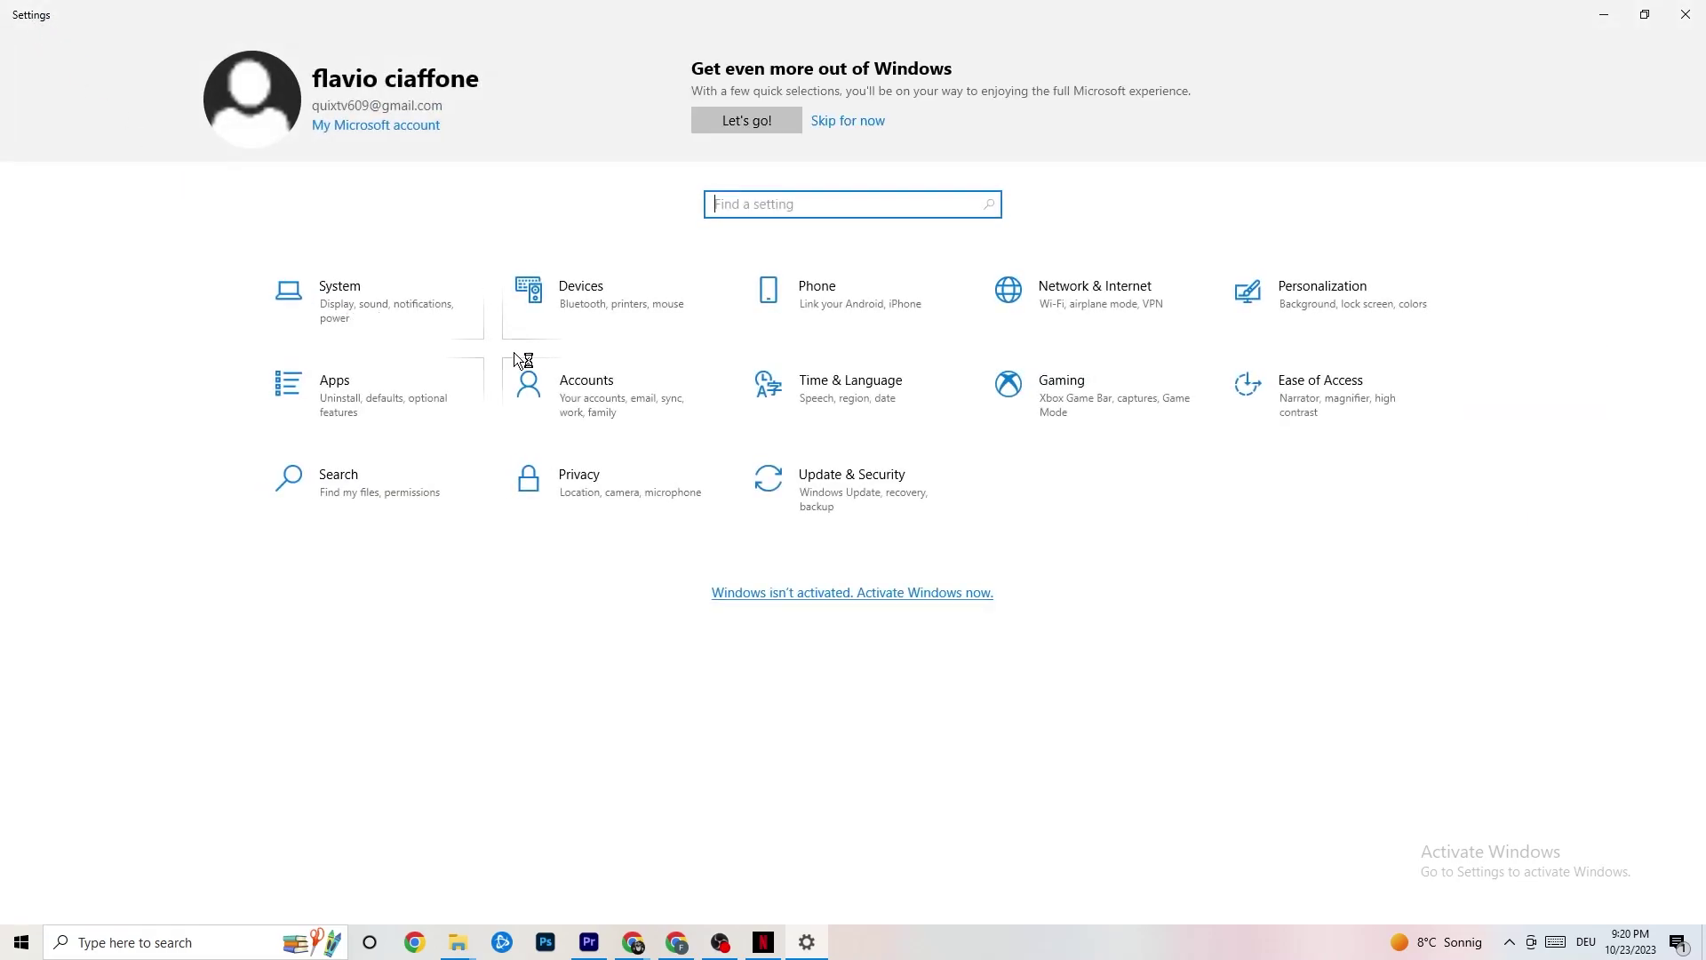
{"action": "left_click", "coordinate": [1083, 417]}
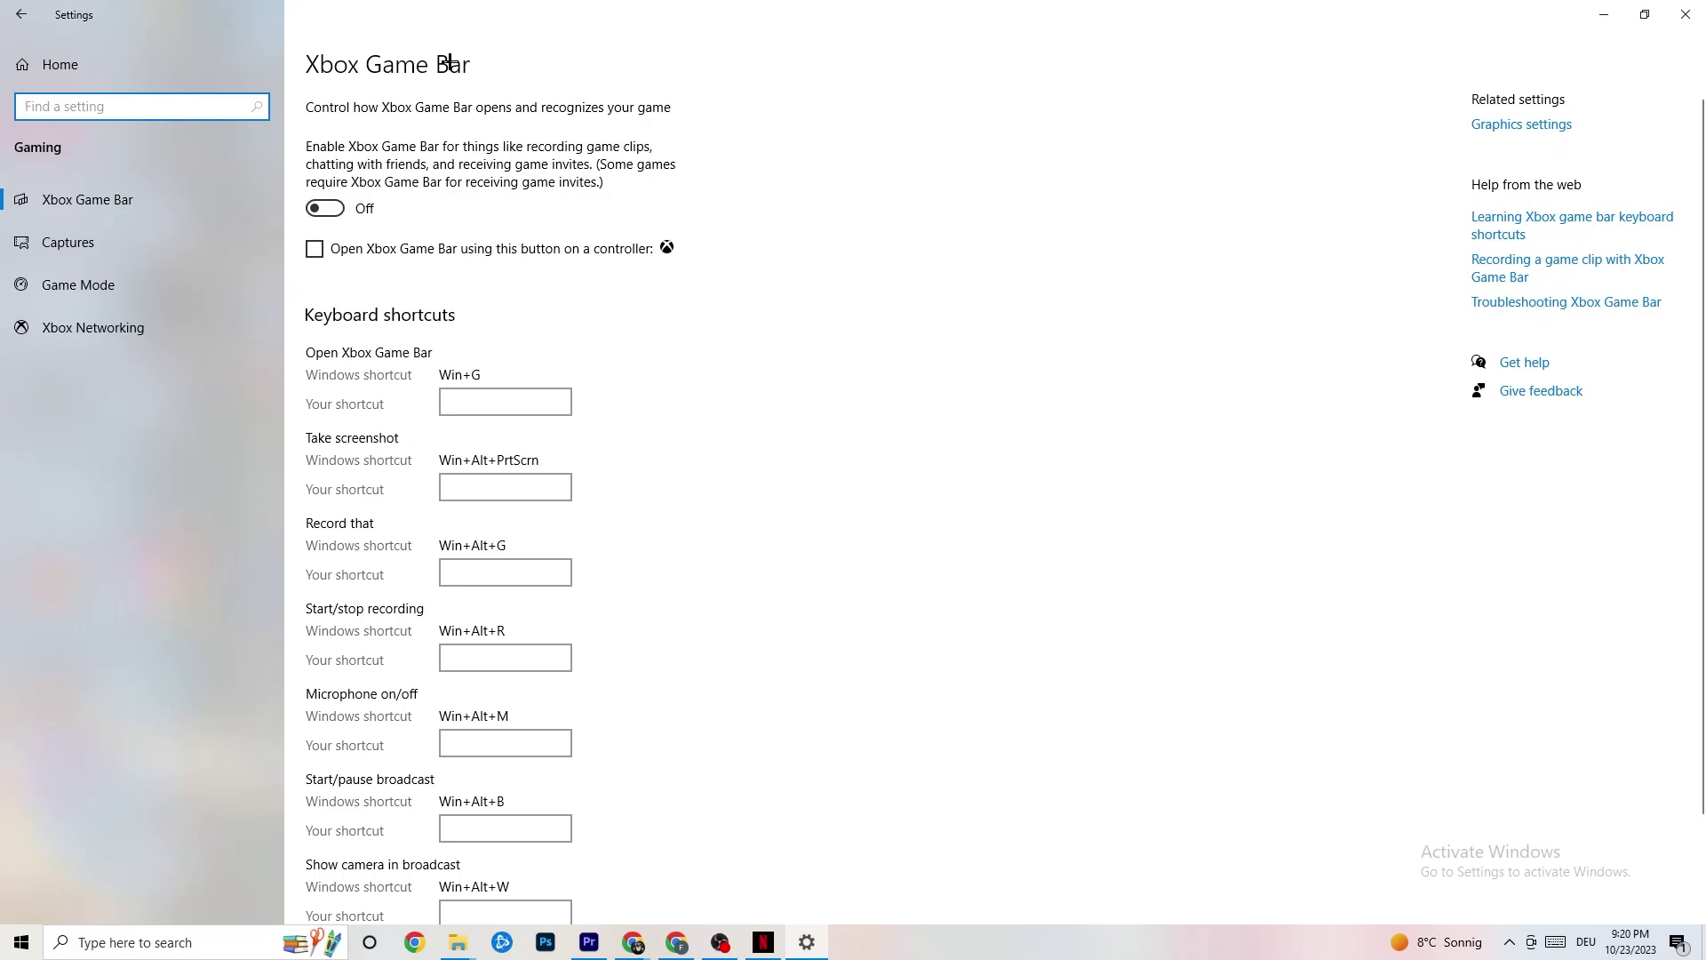
{"action": "scroll", "coordinate": [613, 479], "scroll_direction": "down", "scroll_amount": 2}
{"action": "scroll", "coordinate": [635, 533], "scroll_direction": "up", "scroll_amount": 2}
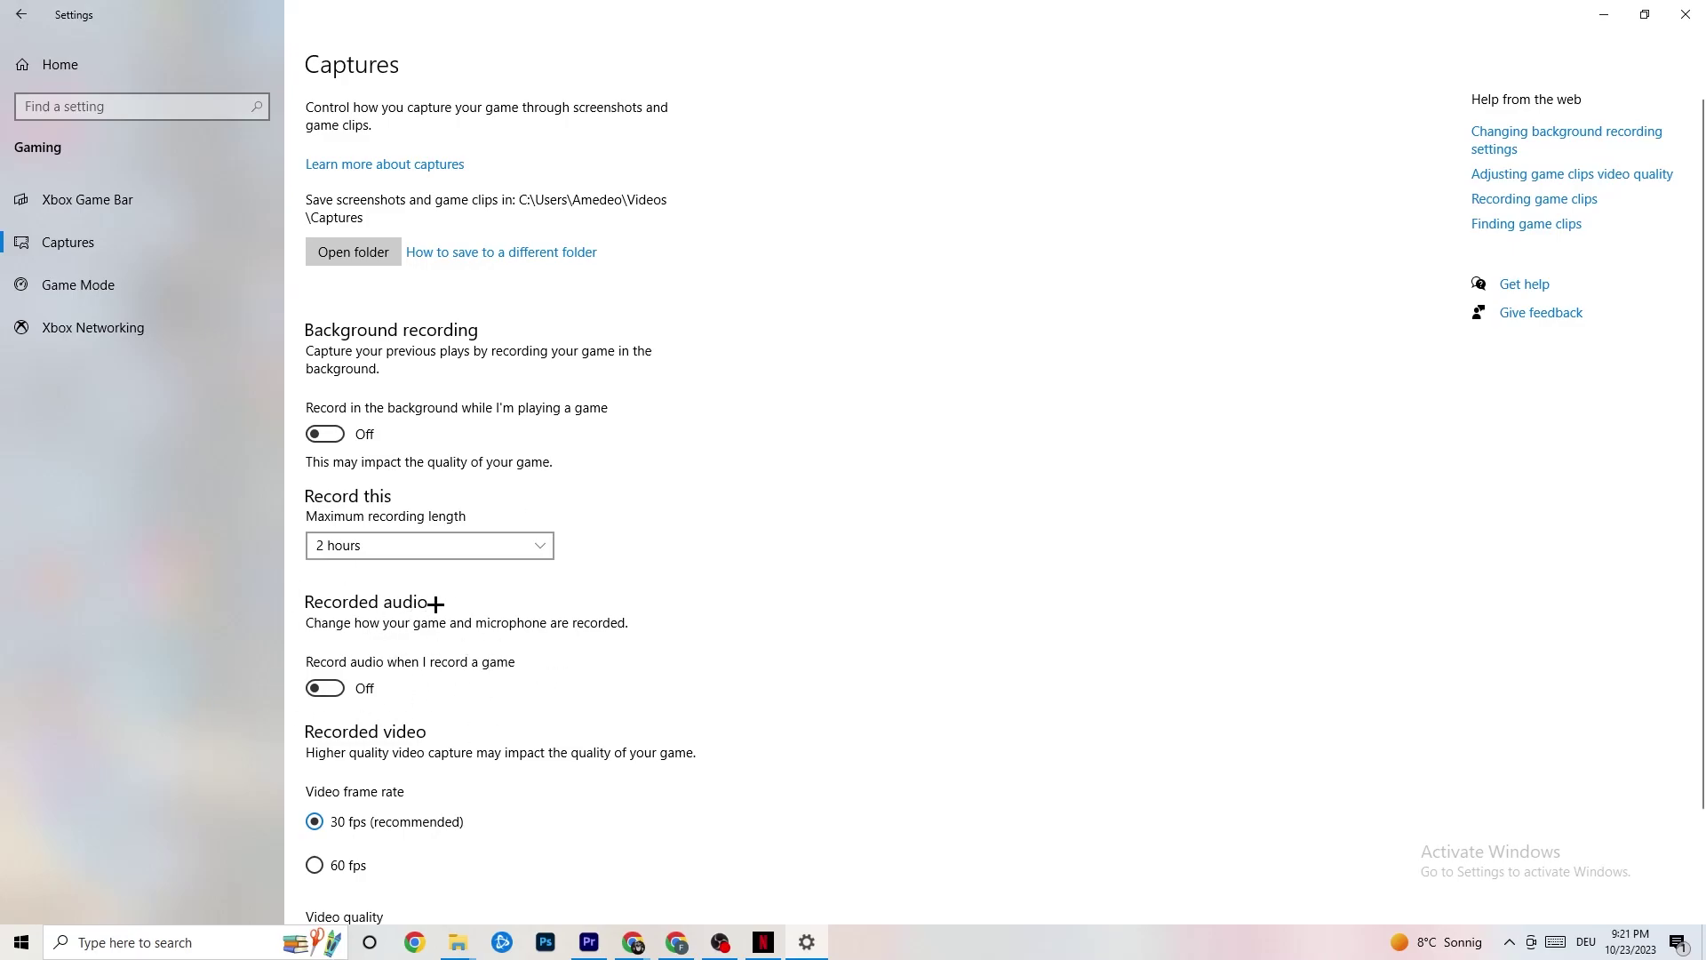
Verify Game Mode is switched on, then go back to the Settings home
{"action": "scroll", "coordinate": [459, 594], "scroll_direction": "down", "scroll_amount": 1}
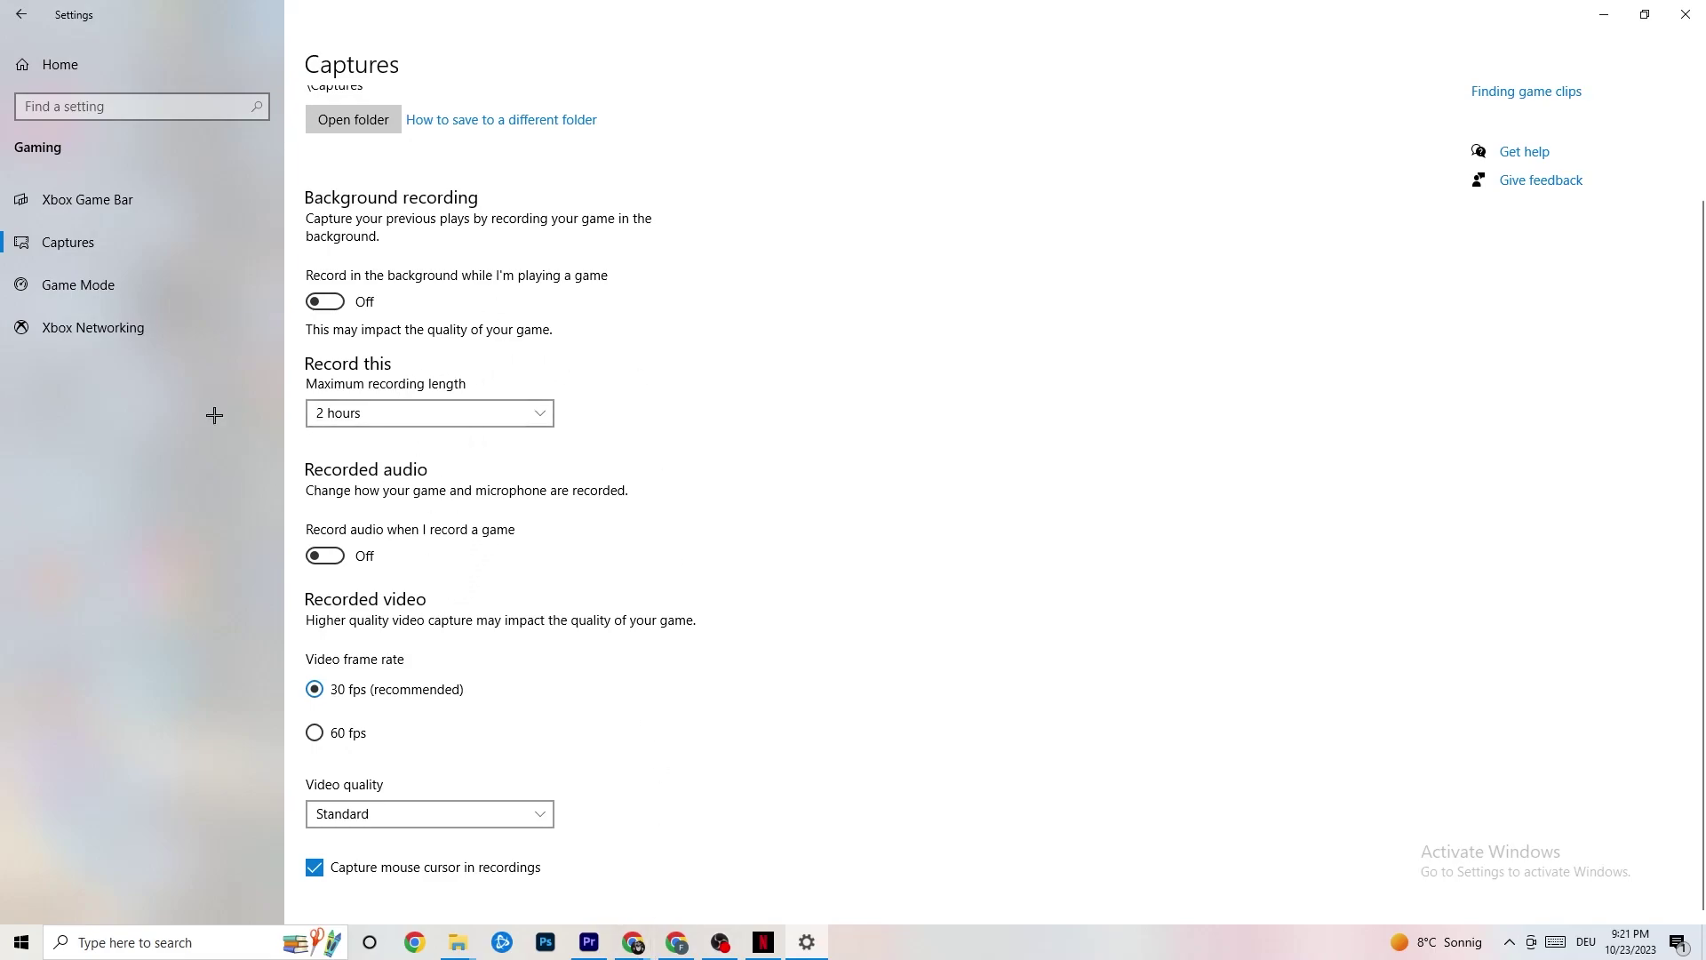
{"action": "left_click", "coordinate": [130, 289]}
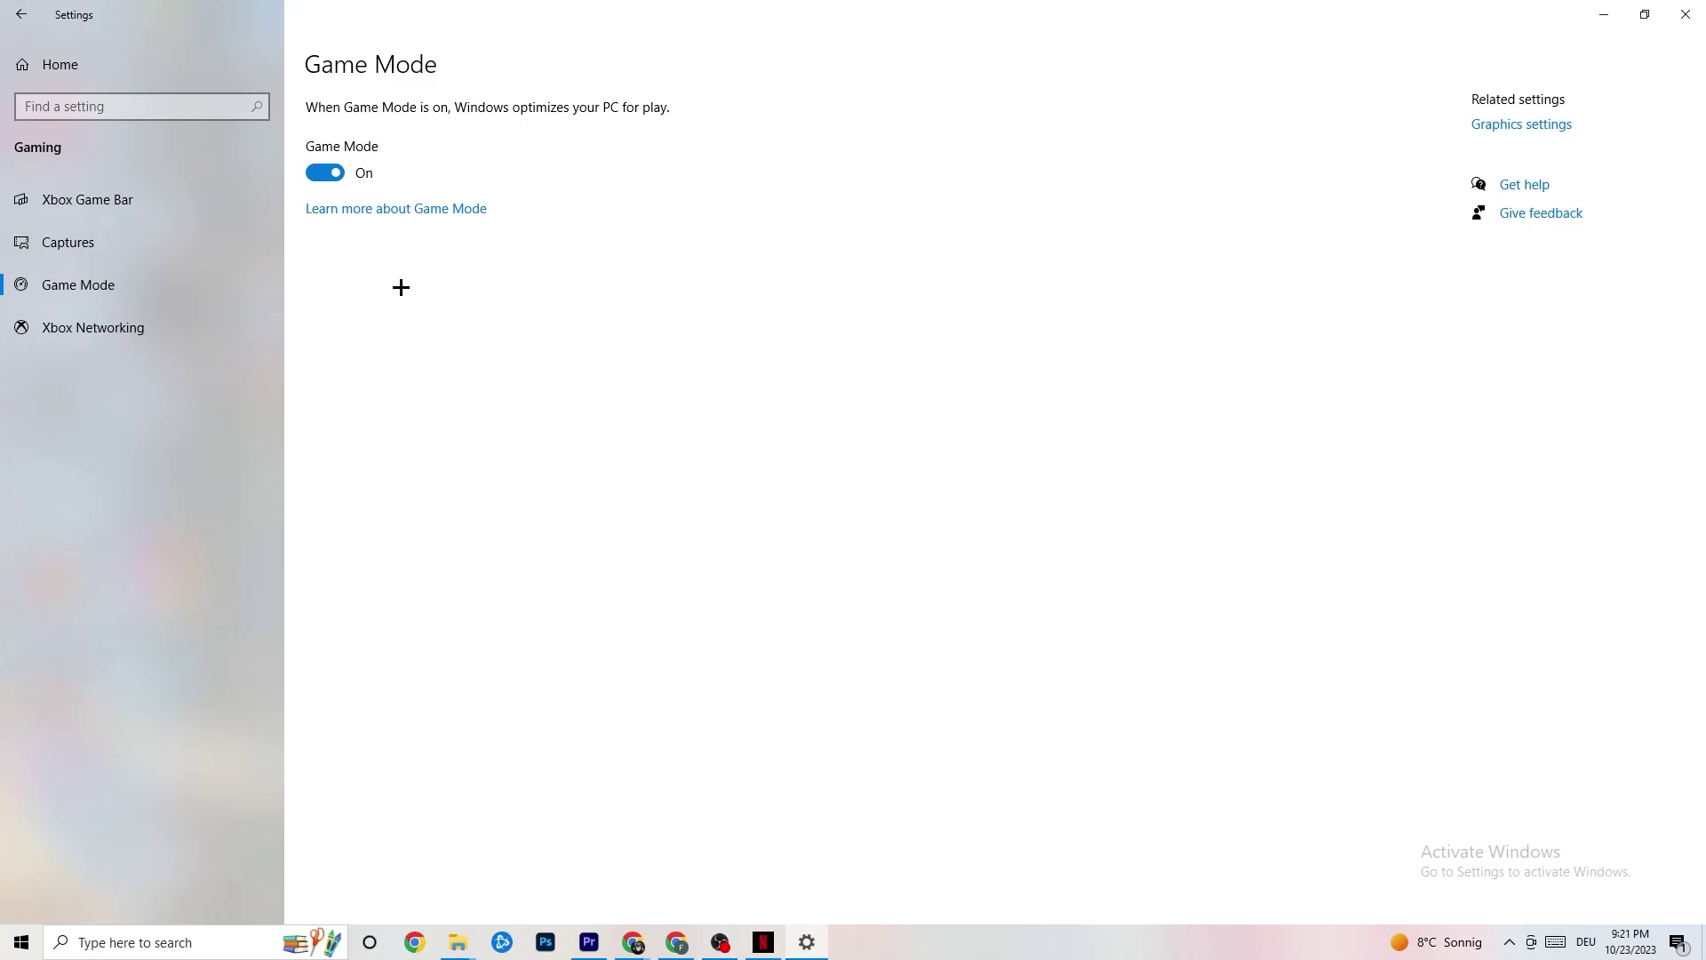
{"action": "left_click", "coordinate": [27, 14]}
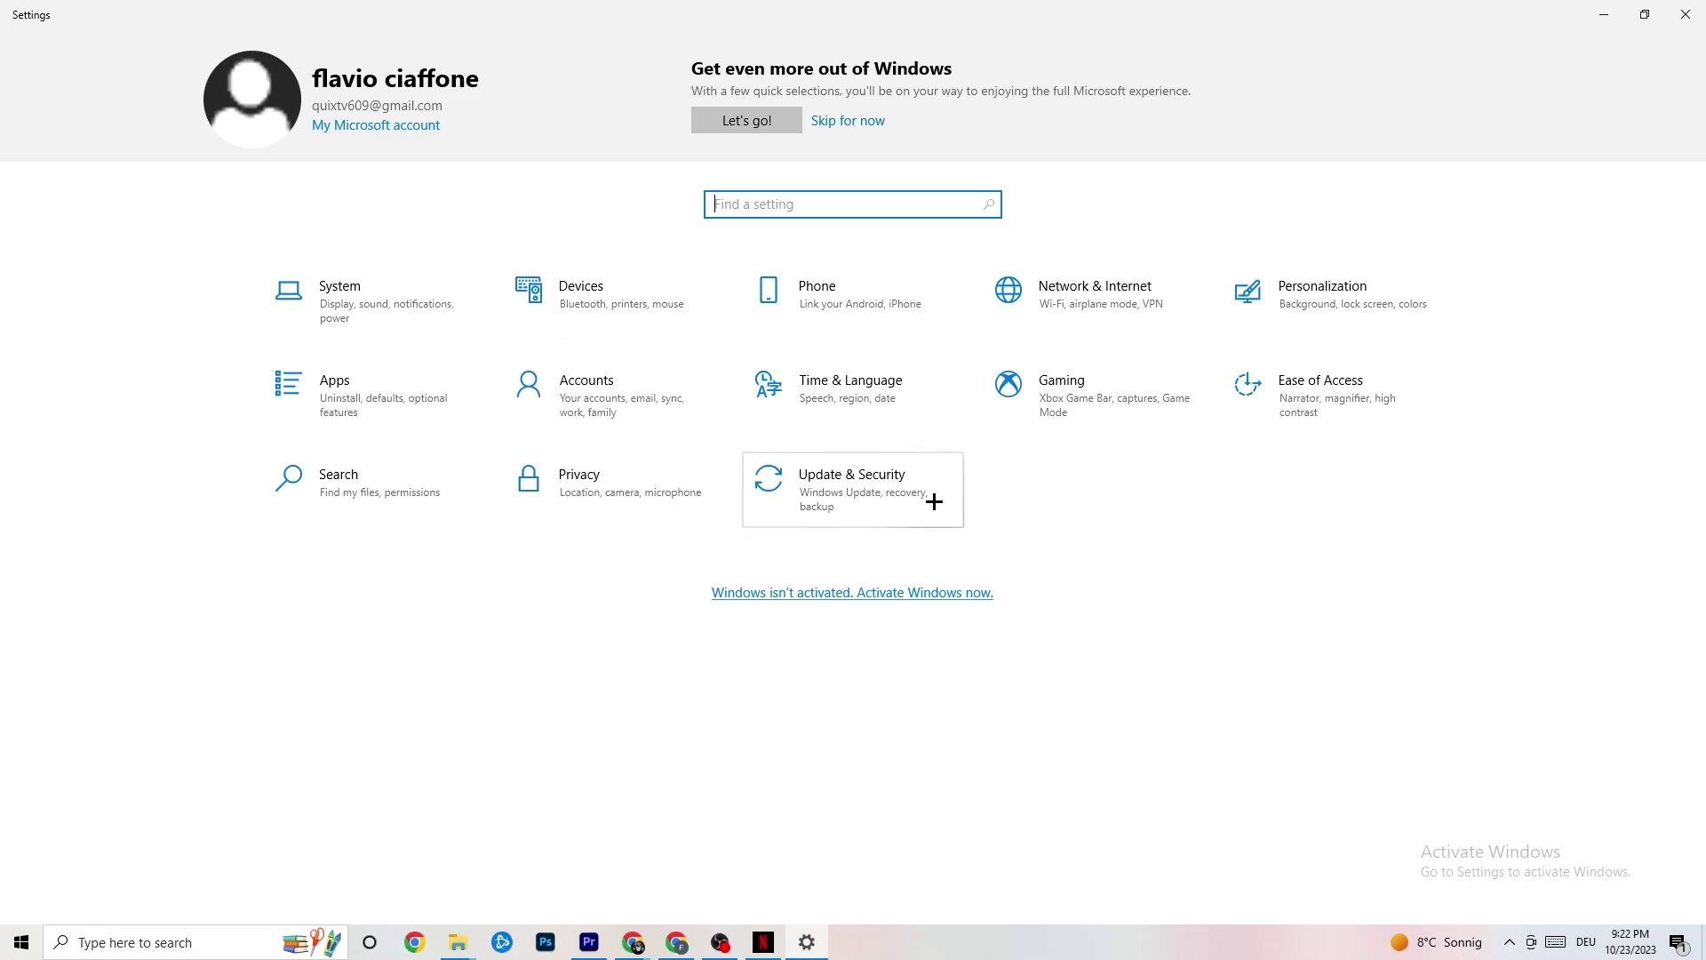
Confirm Windows Update reports up to date, then go to the Troubleshoot page
{"action": "left_click", "coordinate": [882, 502]}
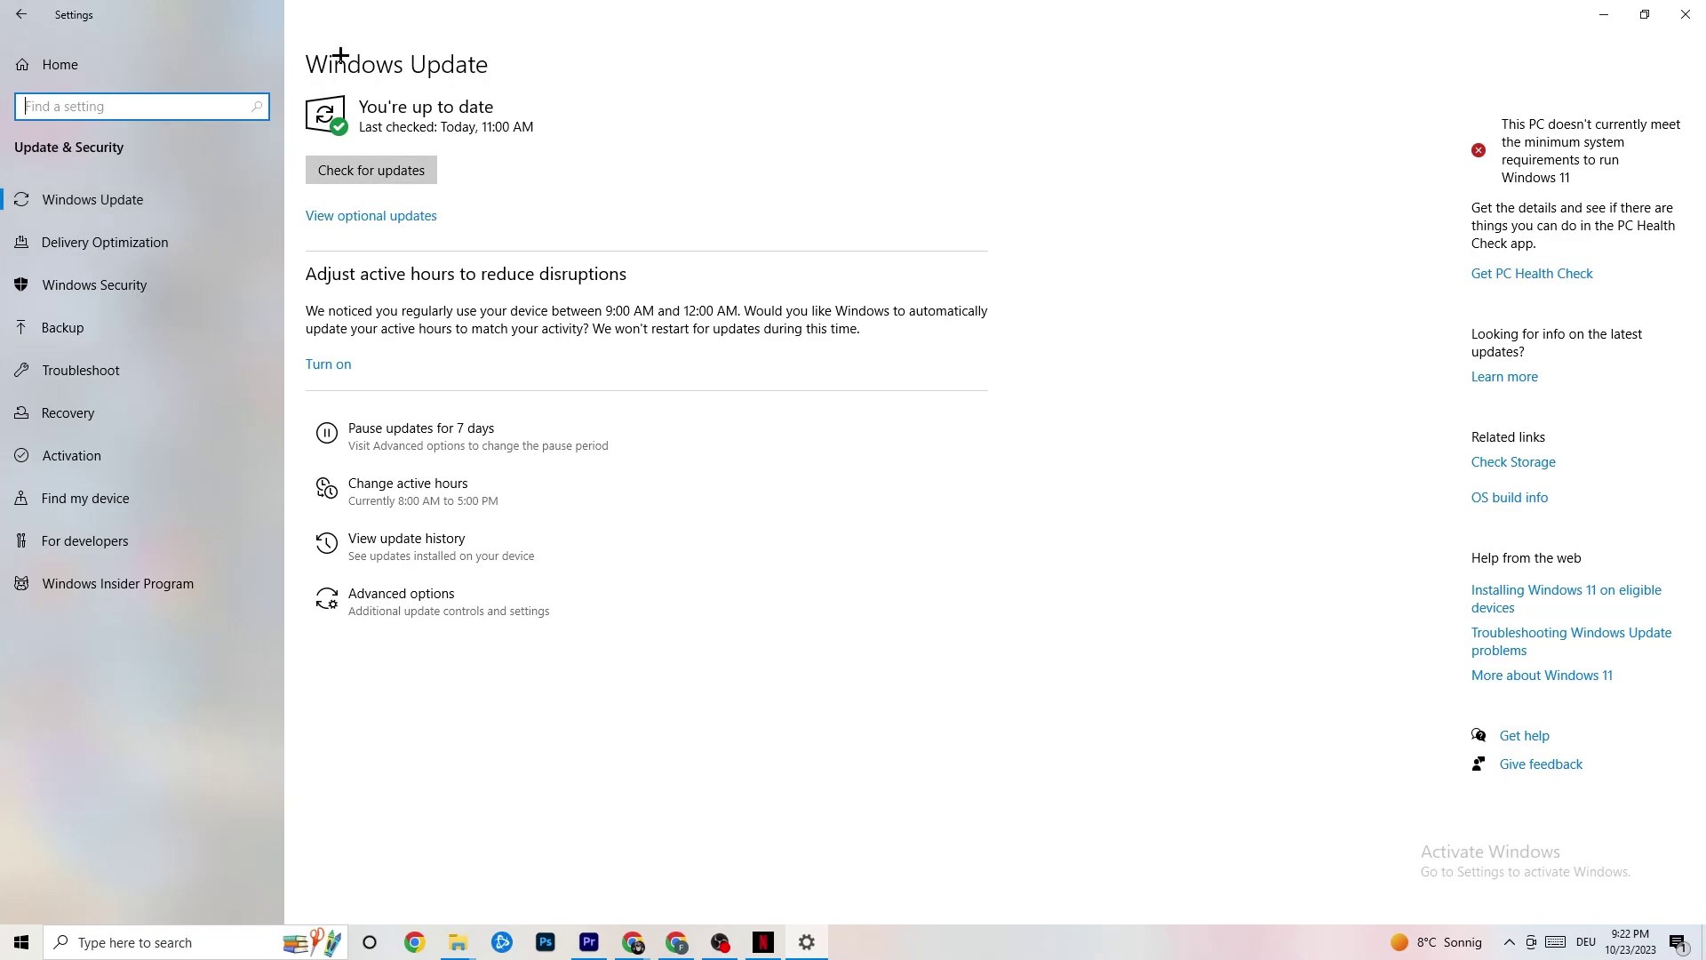
{"action": "left_click", "coordinate": [514, 127]}
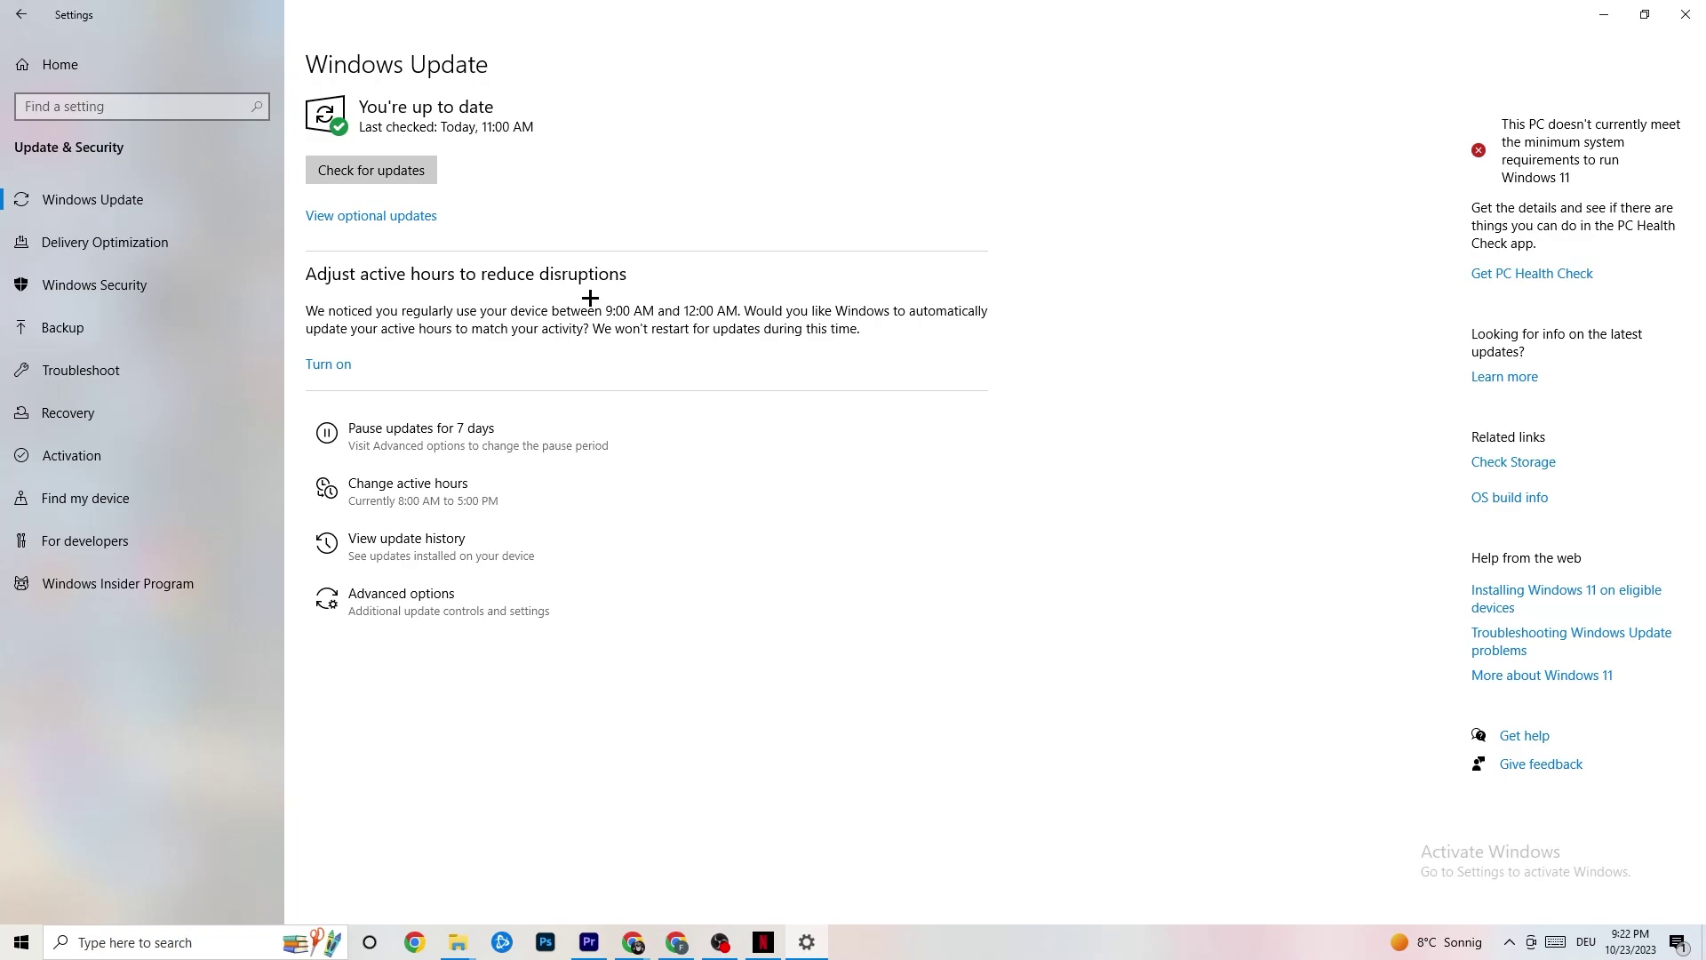
{"action": "left_click", "coordinate": [136, 372]}
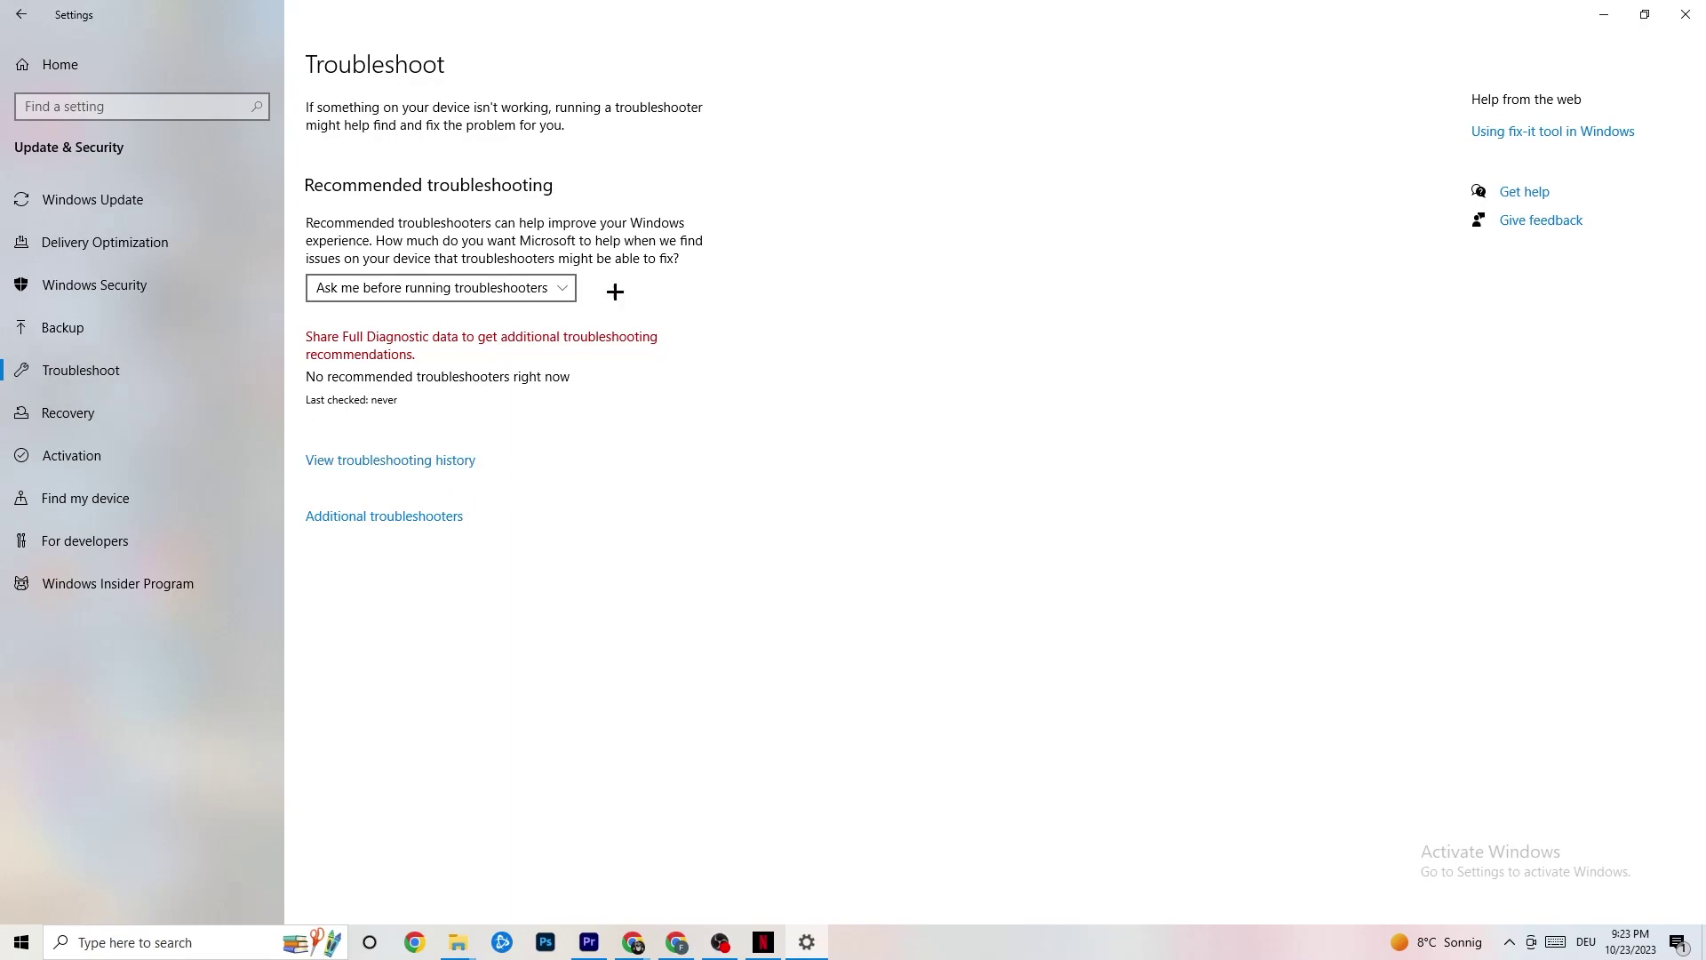
Close the Windows Settings window to reveal the desktop
{"action": "left_click", "coordinate": [1686, 15]}
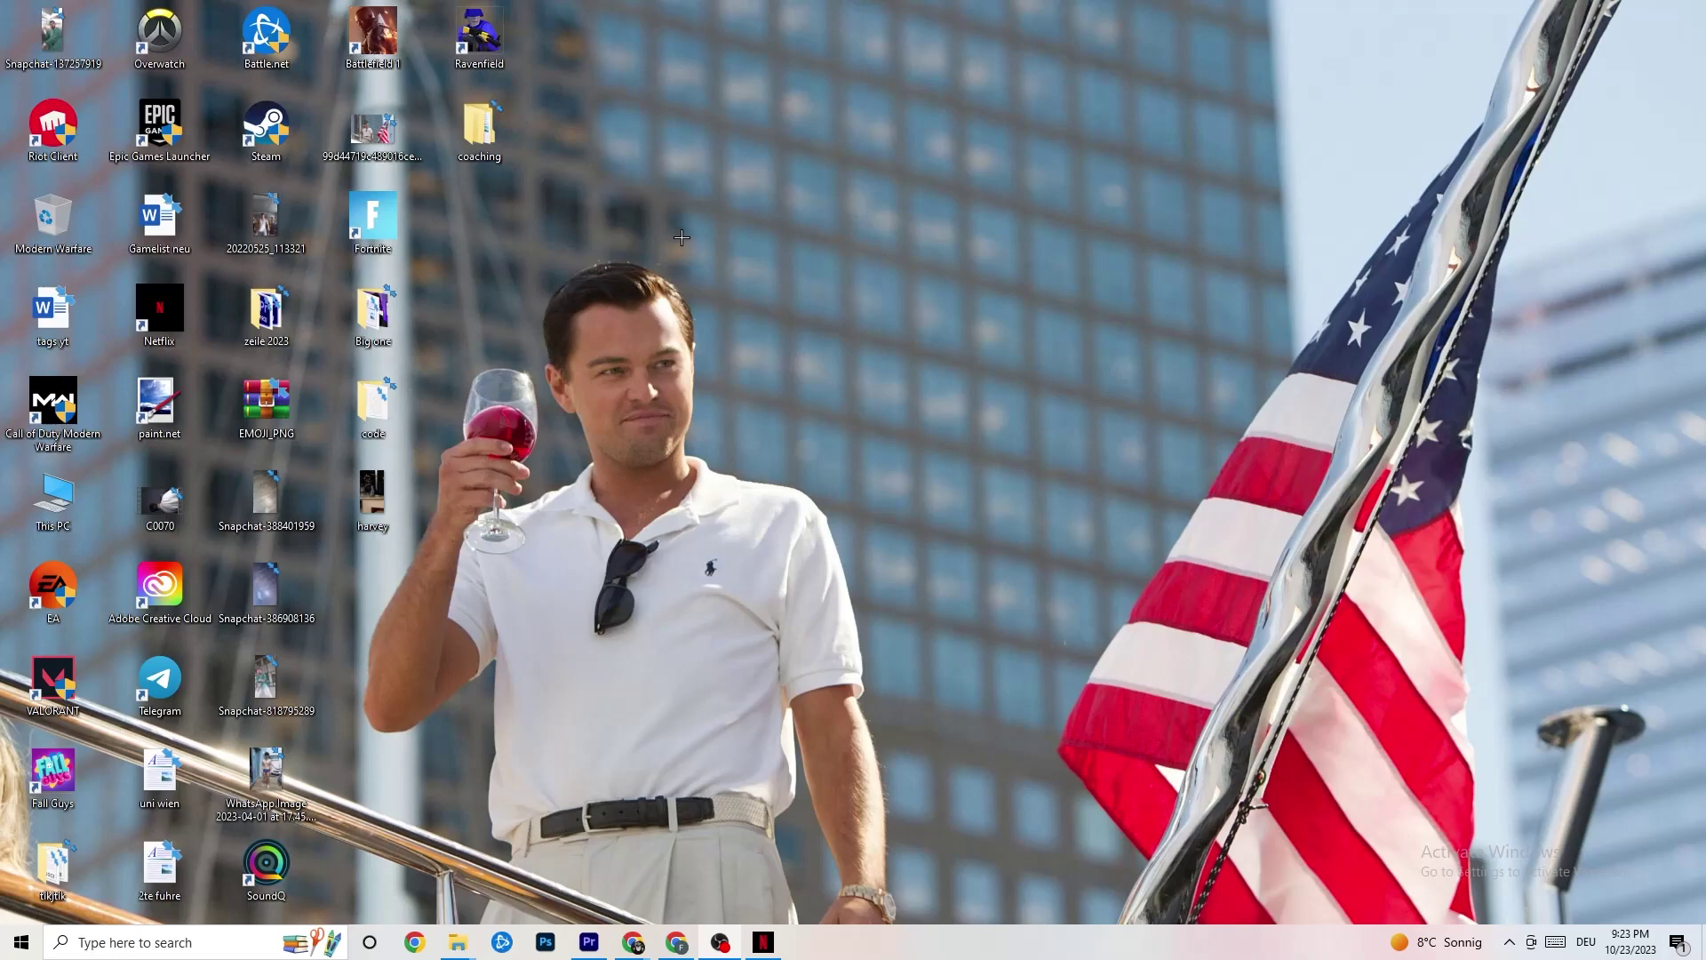
Move the Steam shortcut toward the desktop centre and open its Properties
{"action": "left_click_drag", "start_coordinate": [266, 129], "coordinate": [907, 313]}
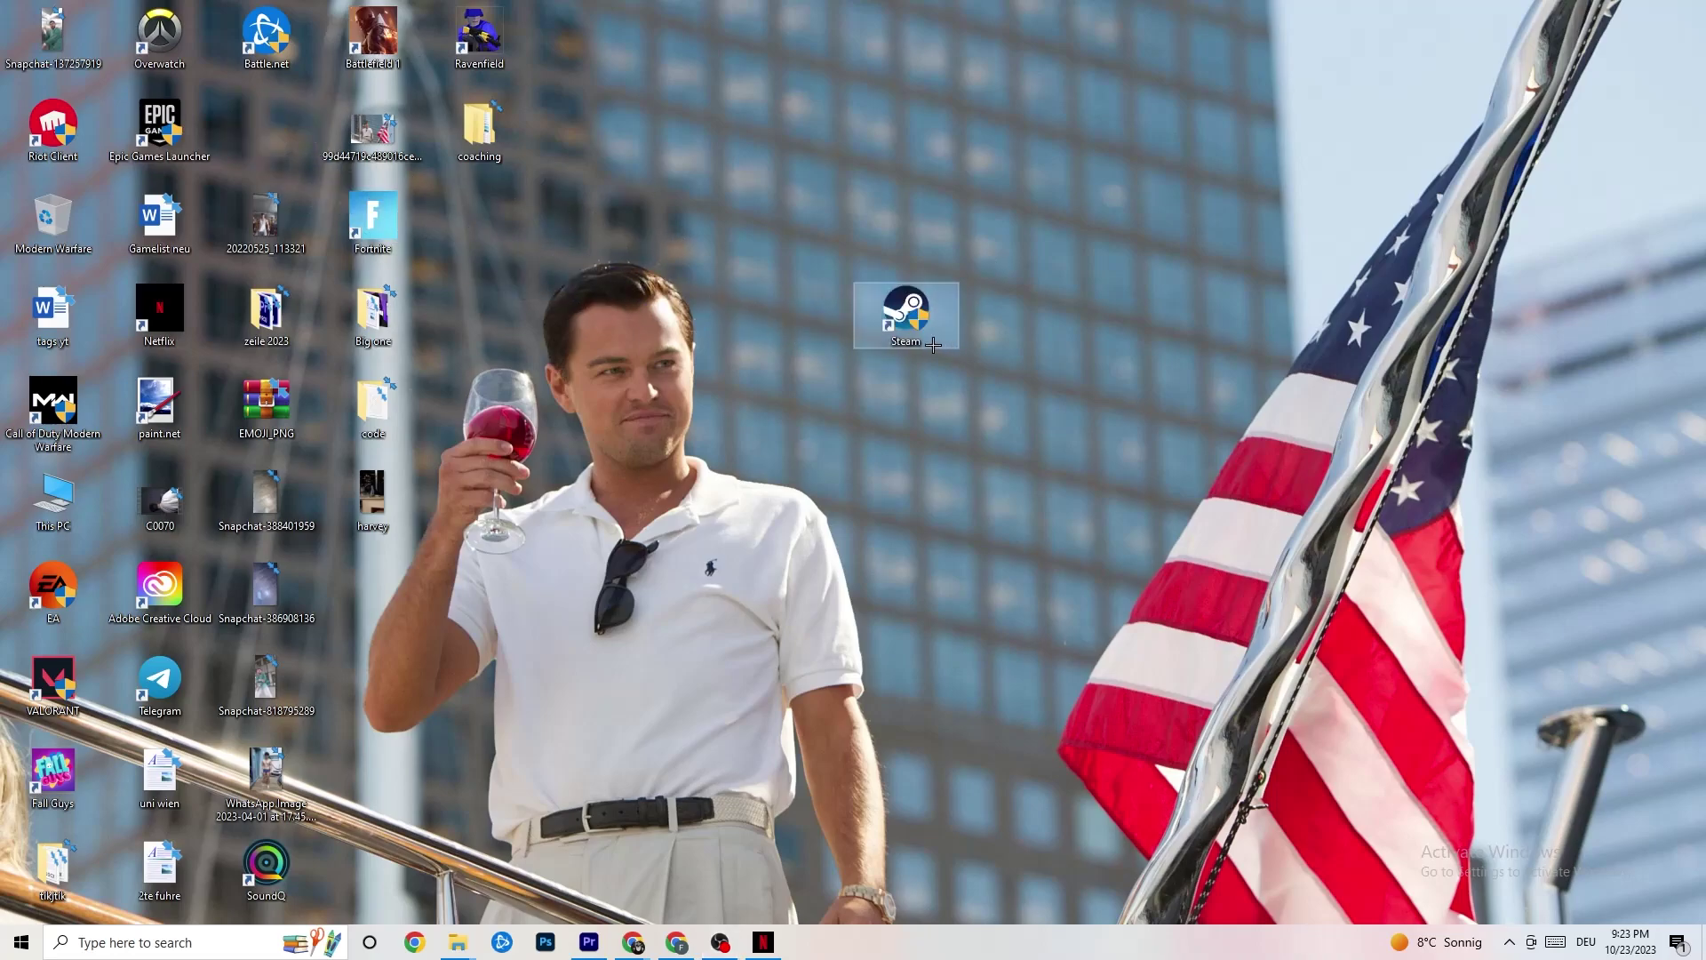
{"action": "right_click", "coordinate": [912, 327]}
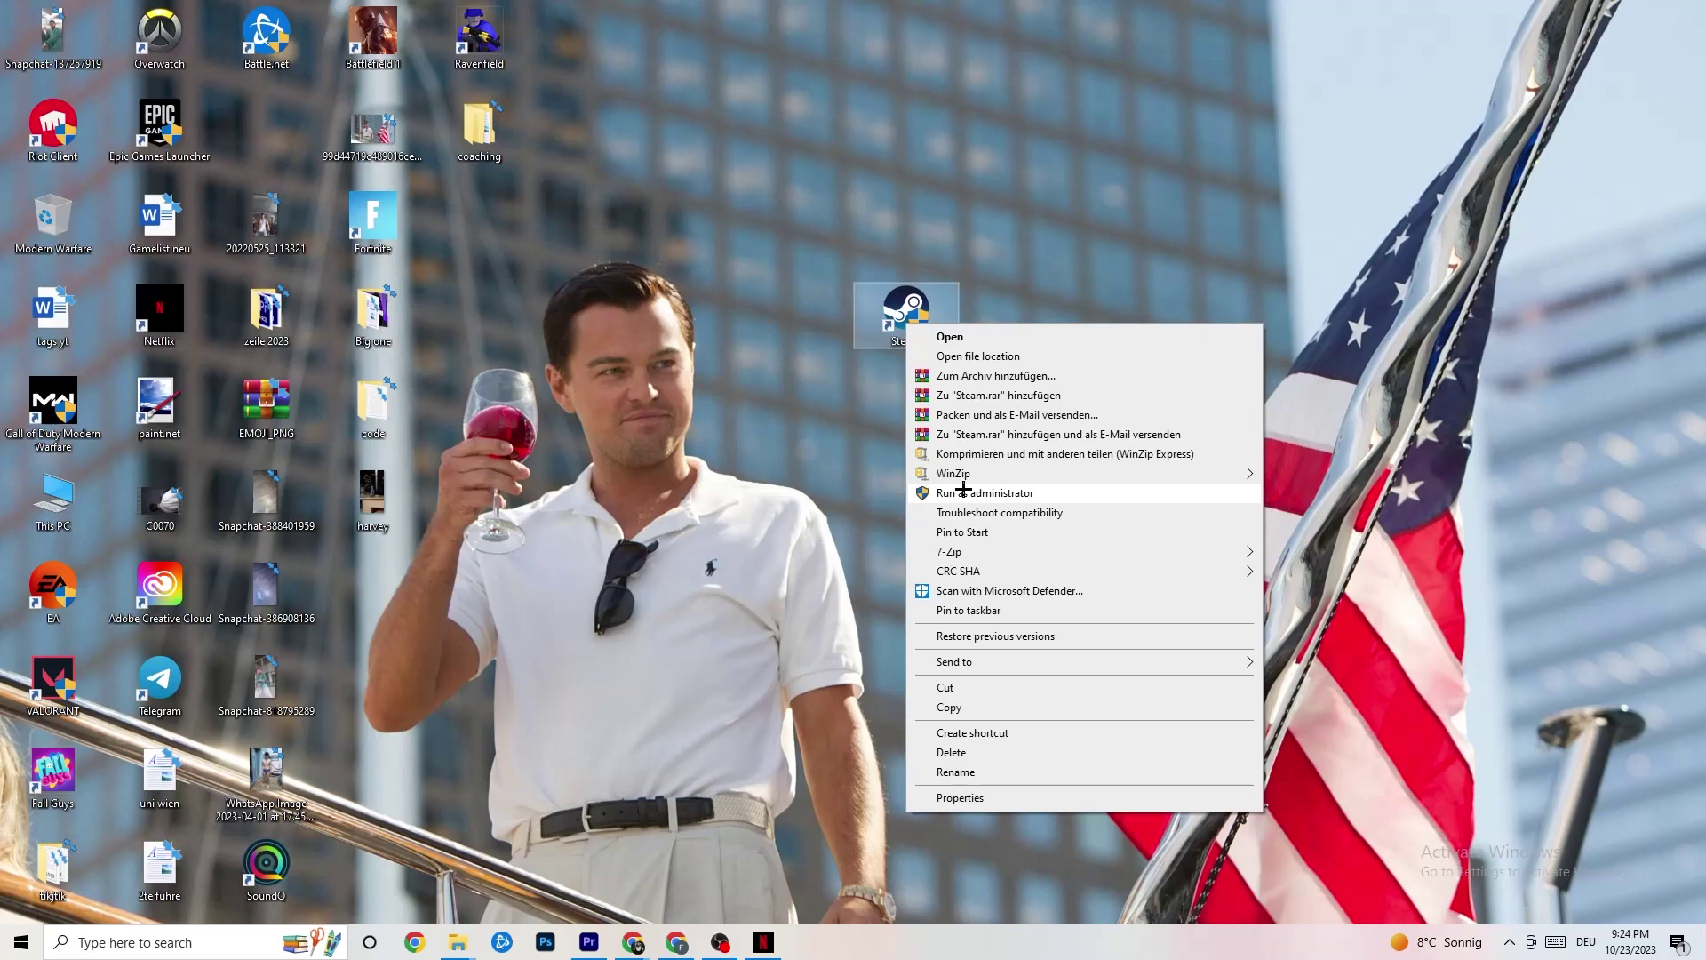
{"action": "left_click", "coordinate": [737, 446]}
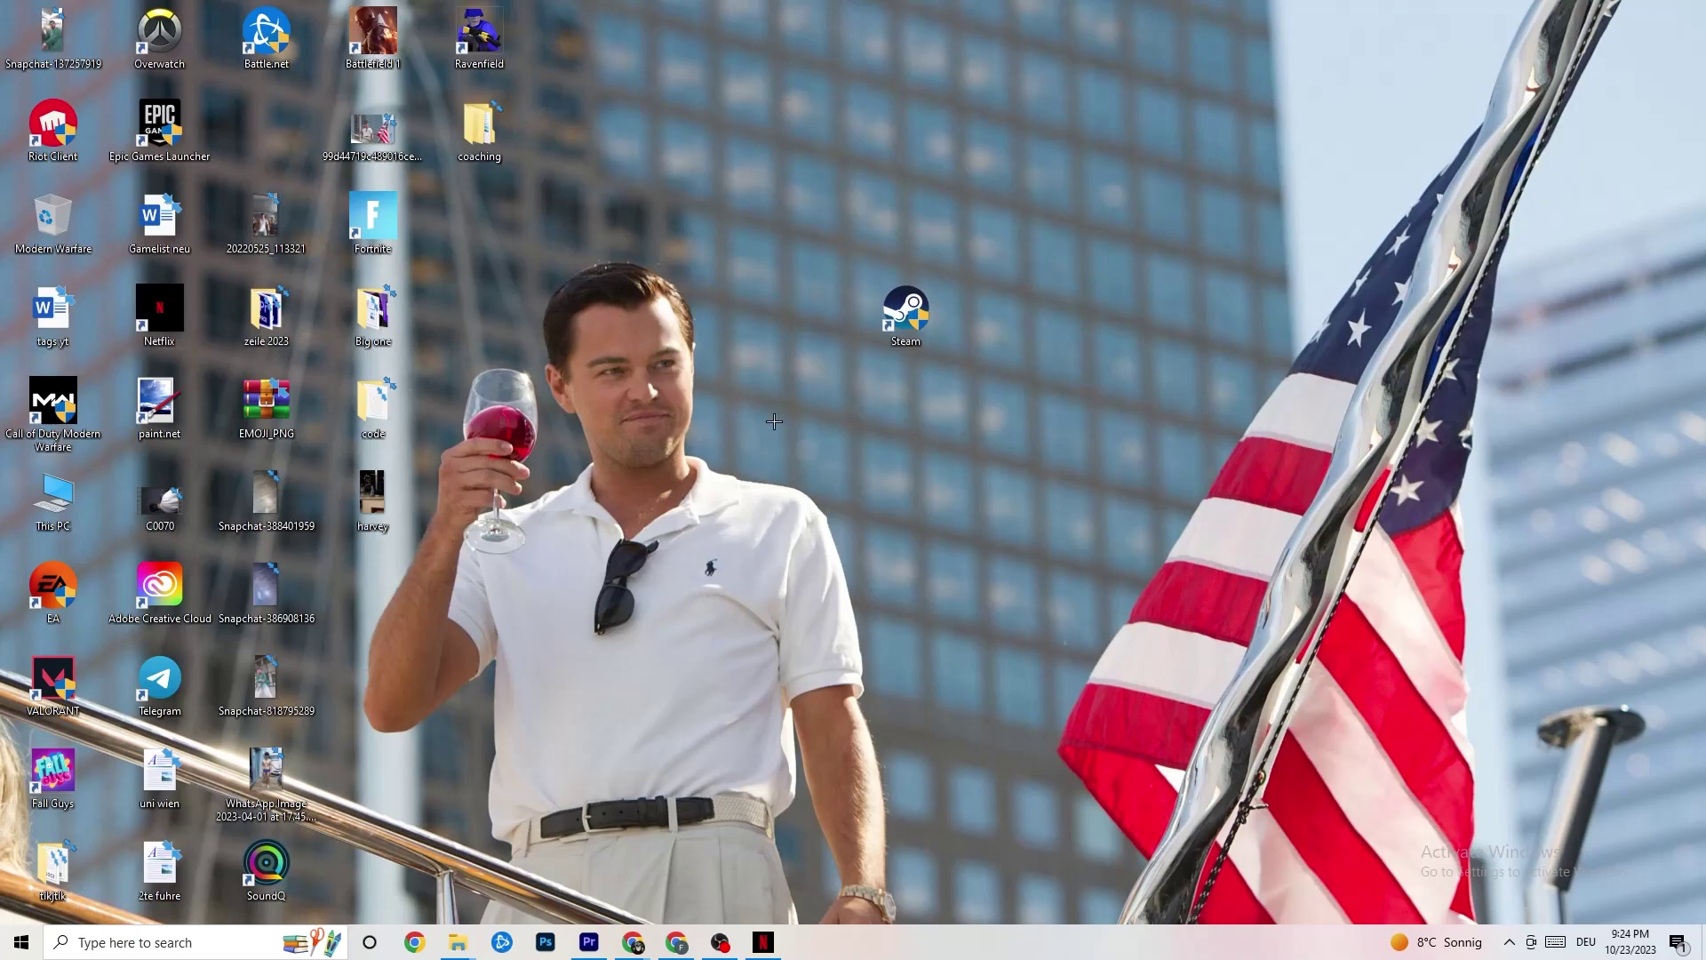
{"action": "left_click_drag", "start_coordinate": [905, 311], "coordinate": [797, 311]}
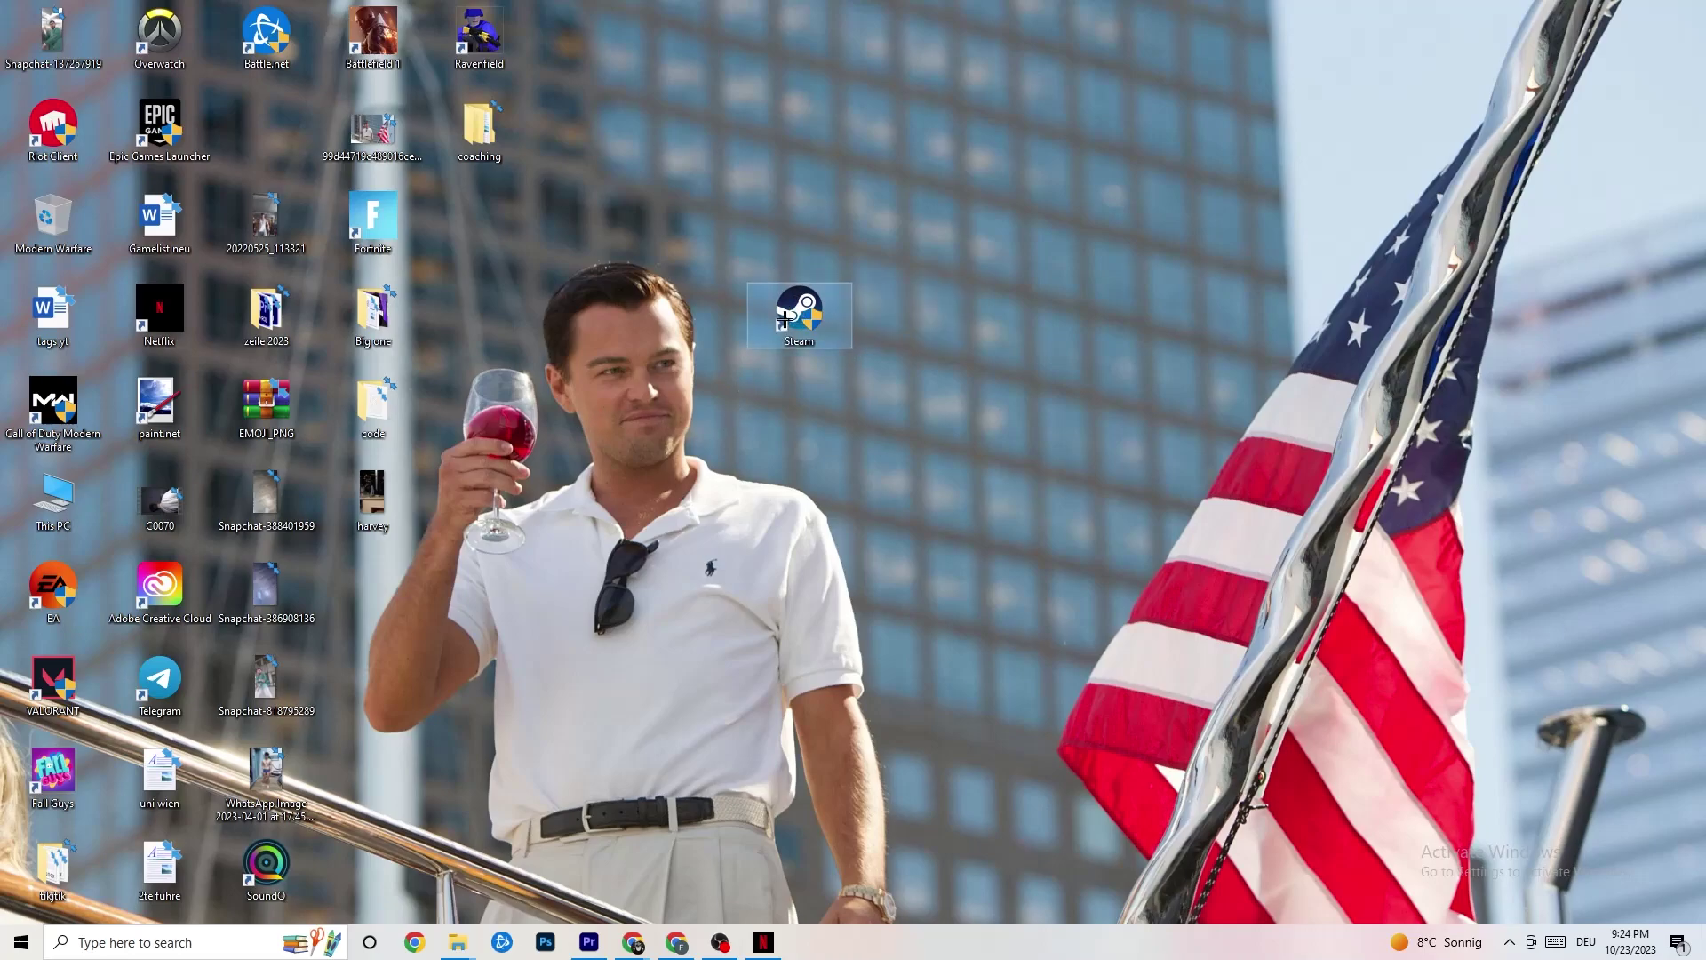
{"action": "right_click", "coordinate": [786, 321]}
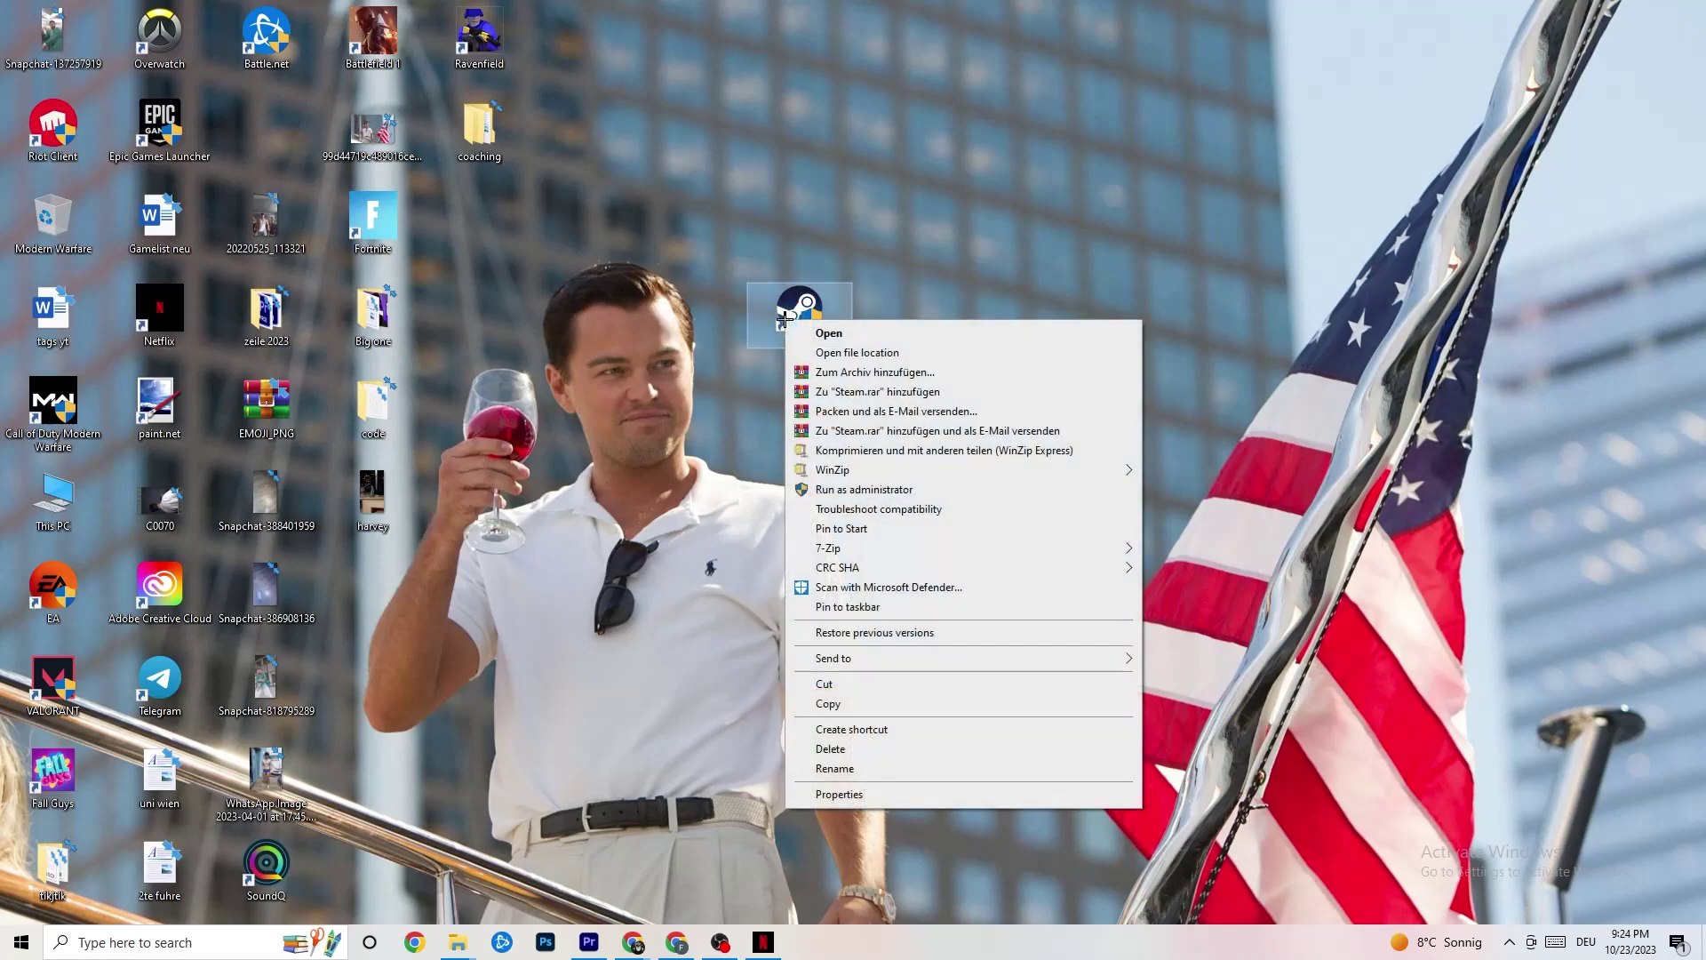
{"action": "left_click", "coordinate": [870, 795]}
Keep the Steam shortcut on Windows 8 compatibility mode and apply with OK
{"action": "left_click_drag", "start_coordinate": [931, 322], "coordinate": [685, 79]}
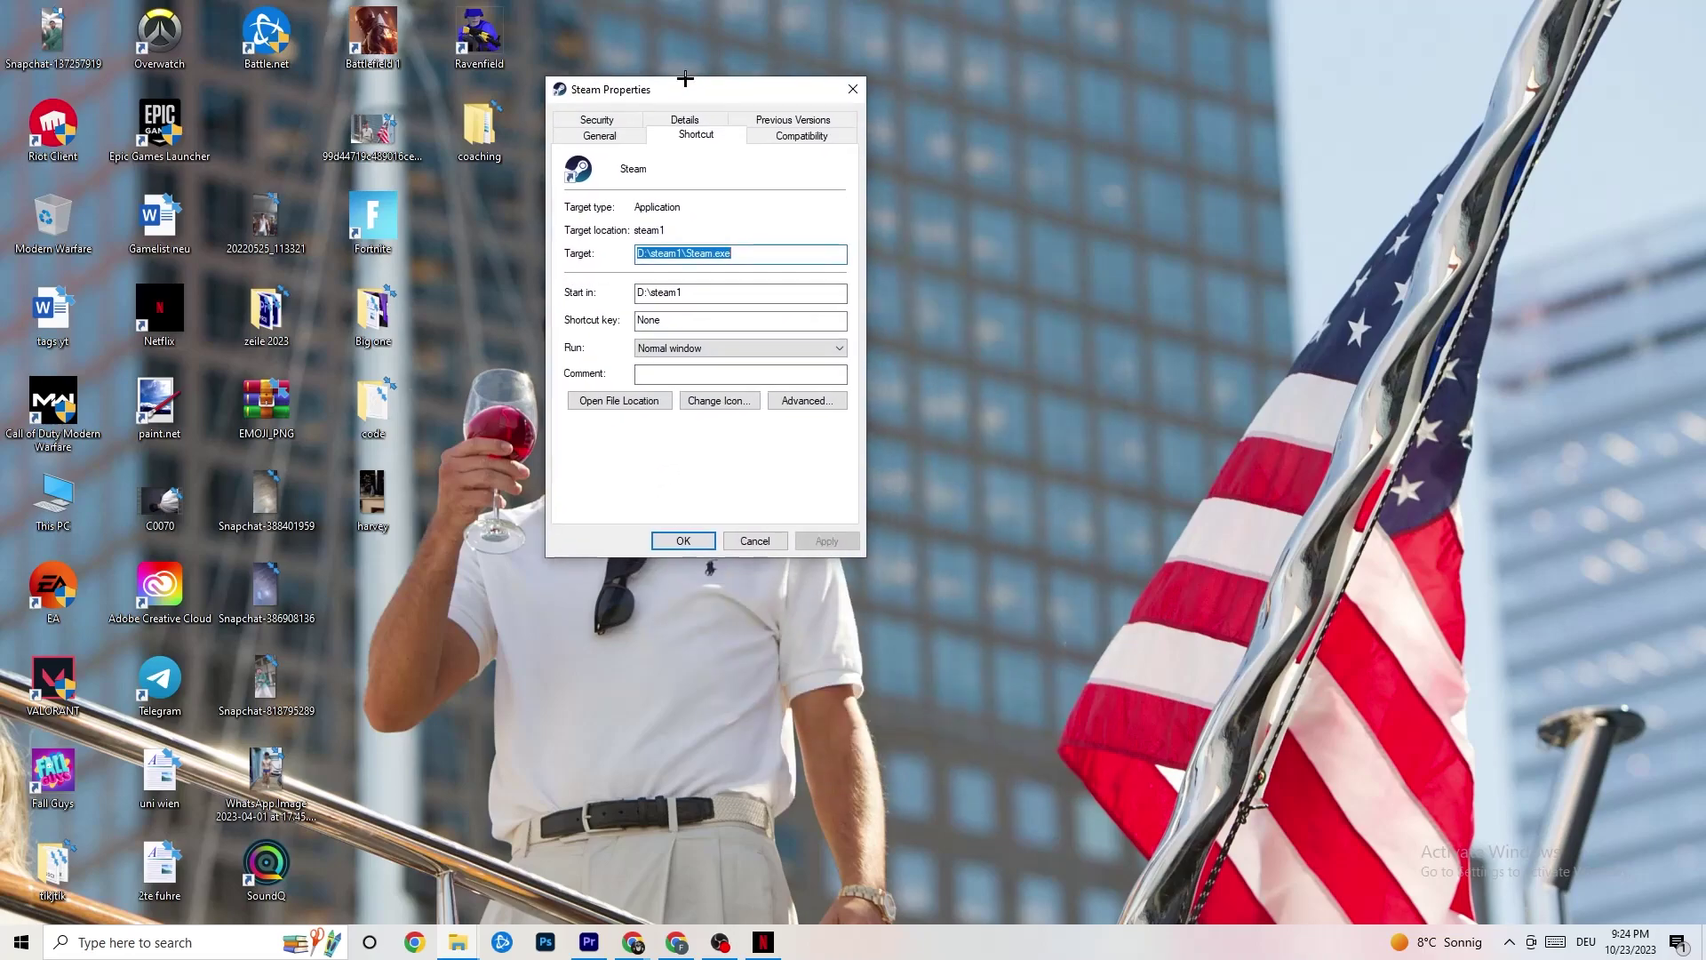
{"action": "left_click", "coordinate": [780, 135]}
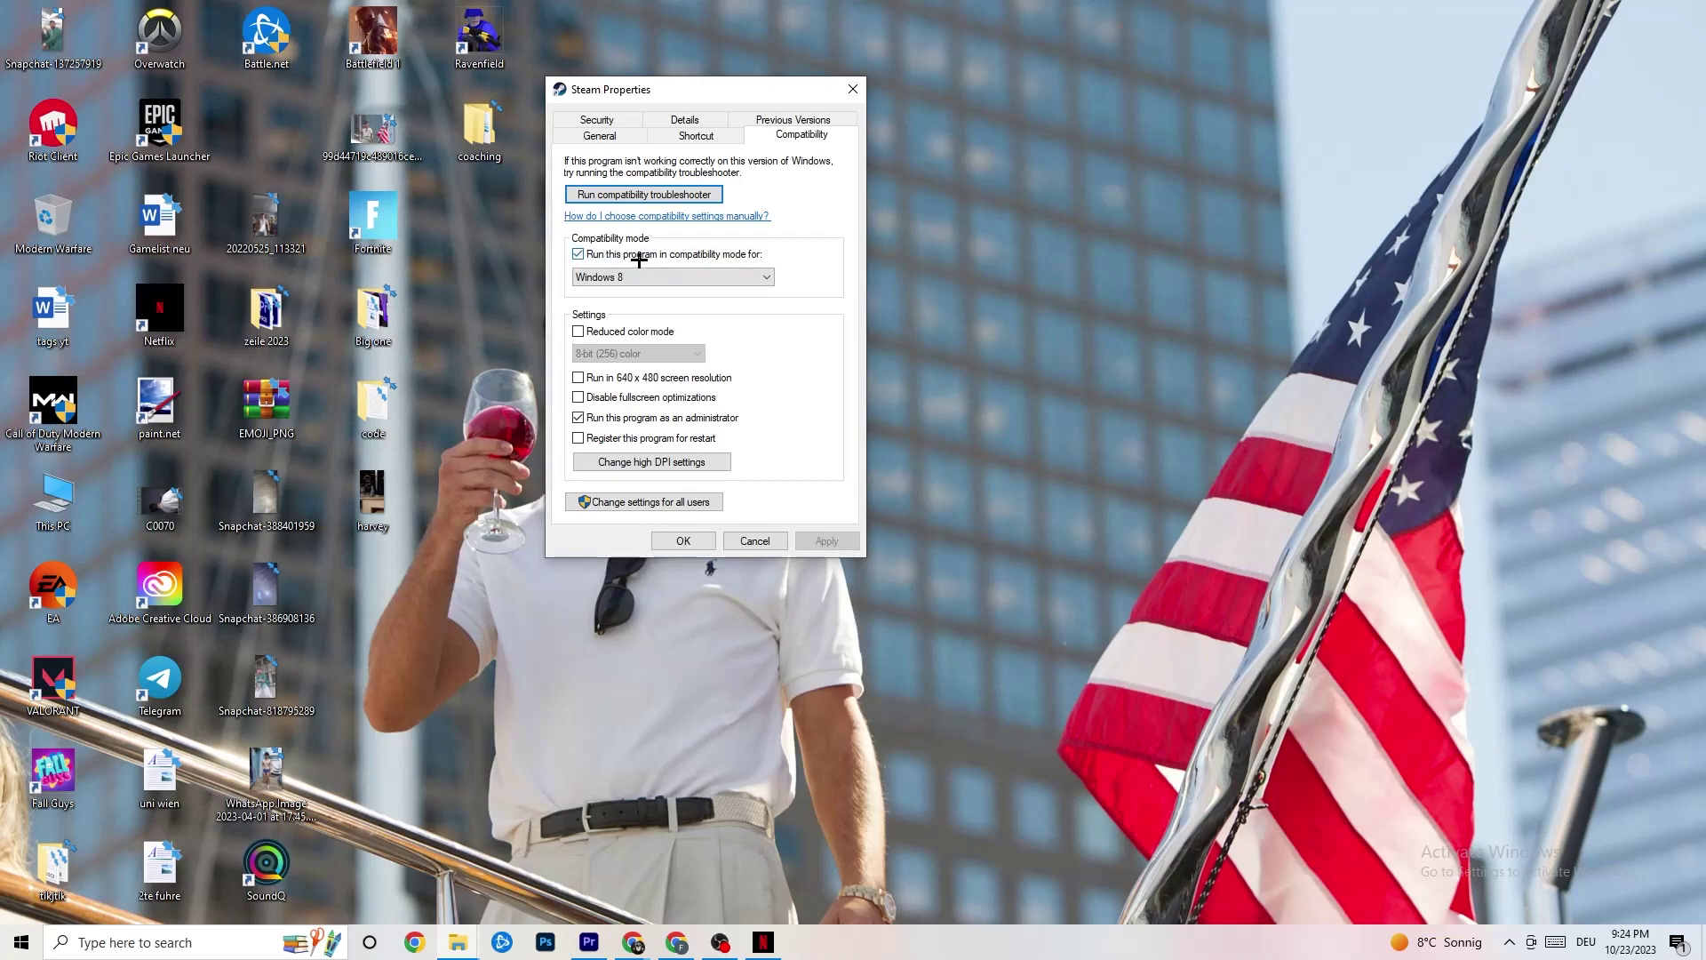
{"action": "left_click", "coordinate": [738, 273]}
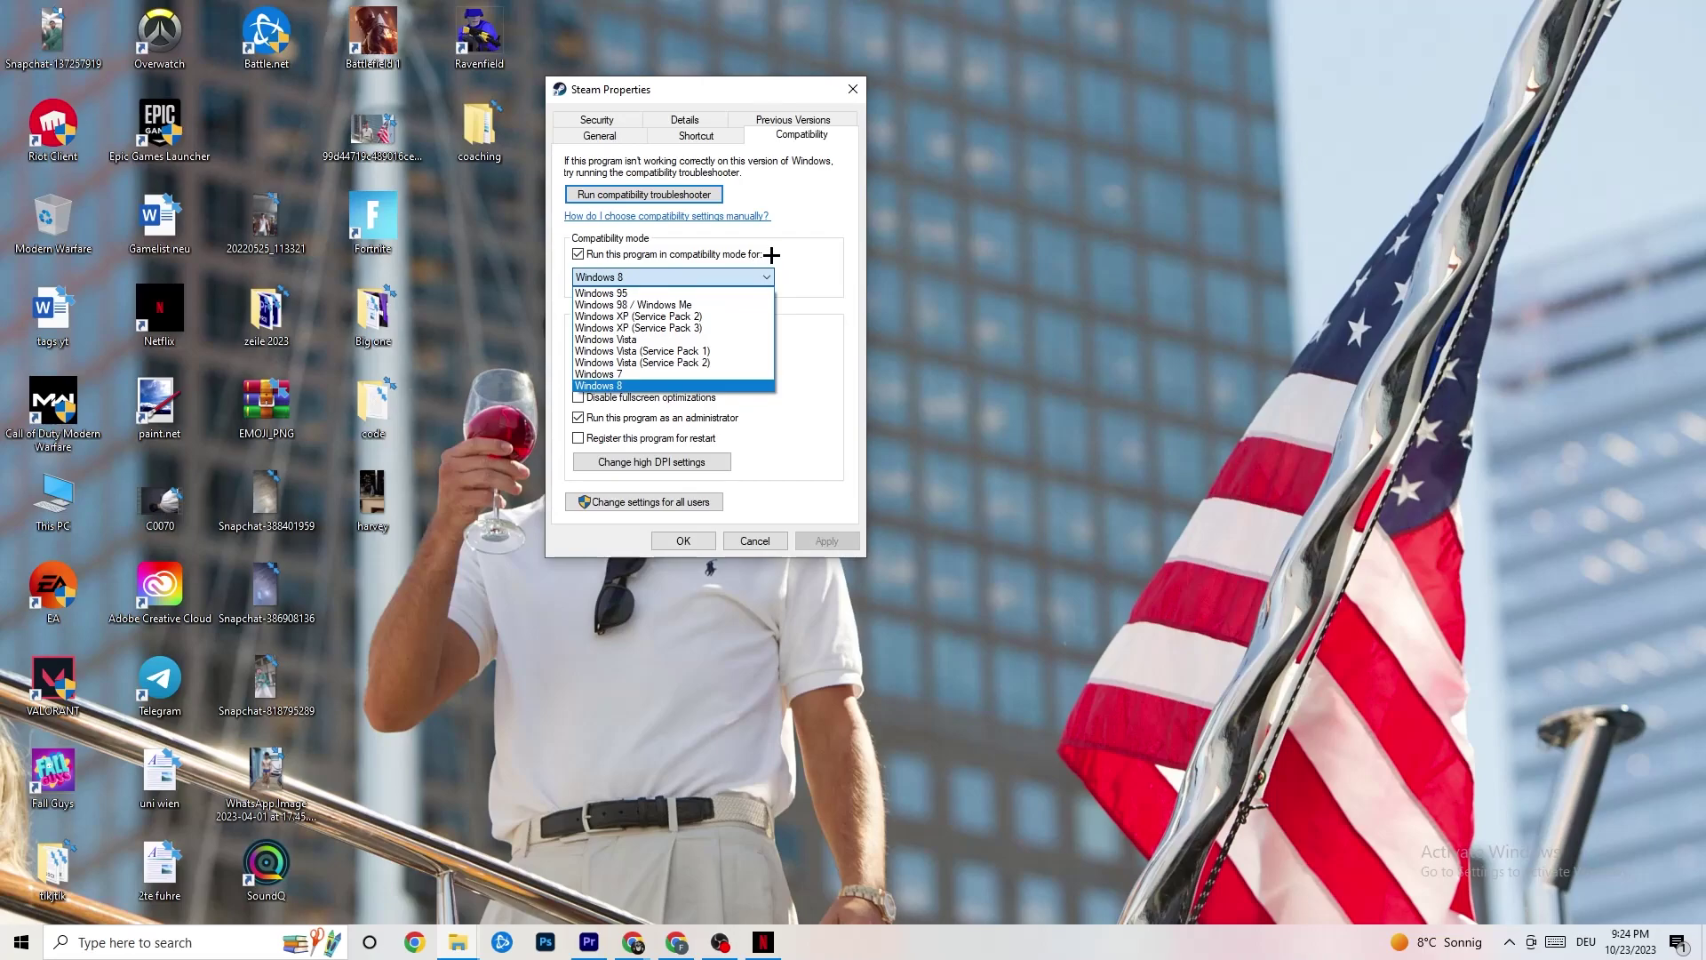
{"action": "left_click", "coordinate": [776, 253]}
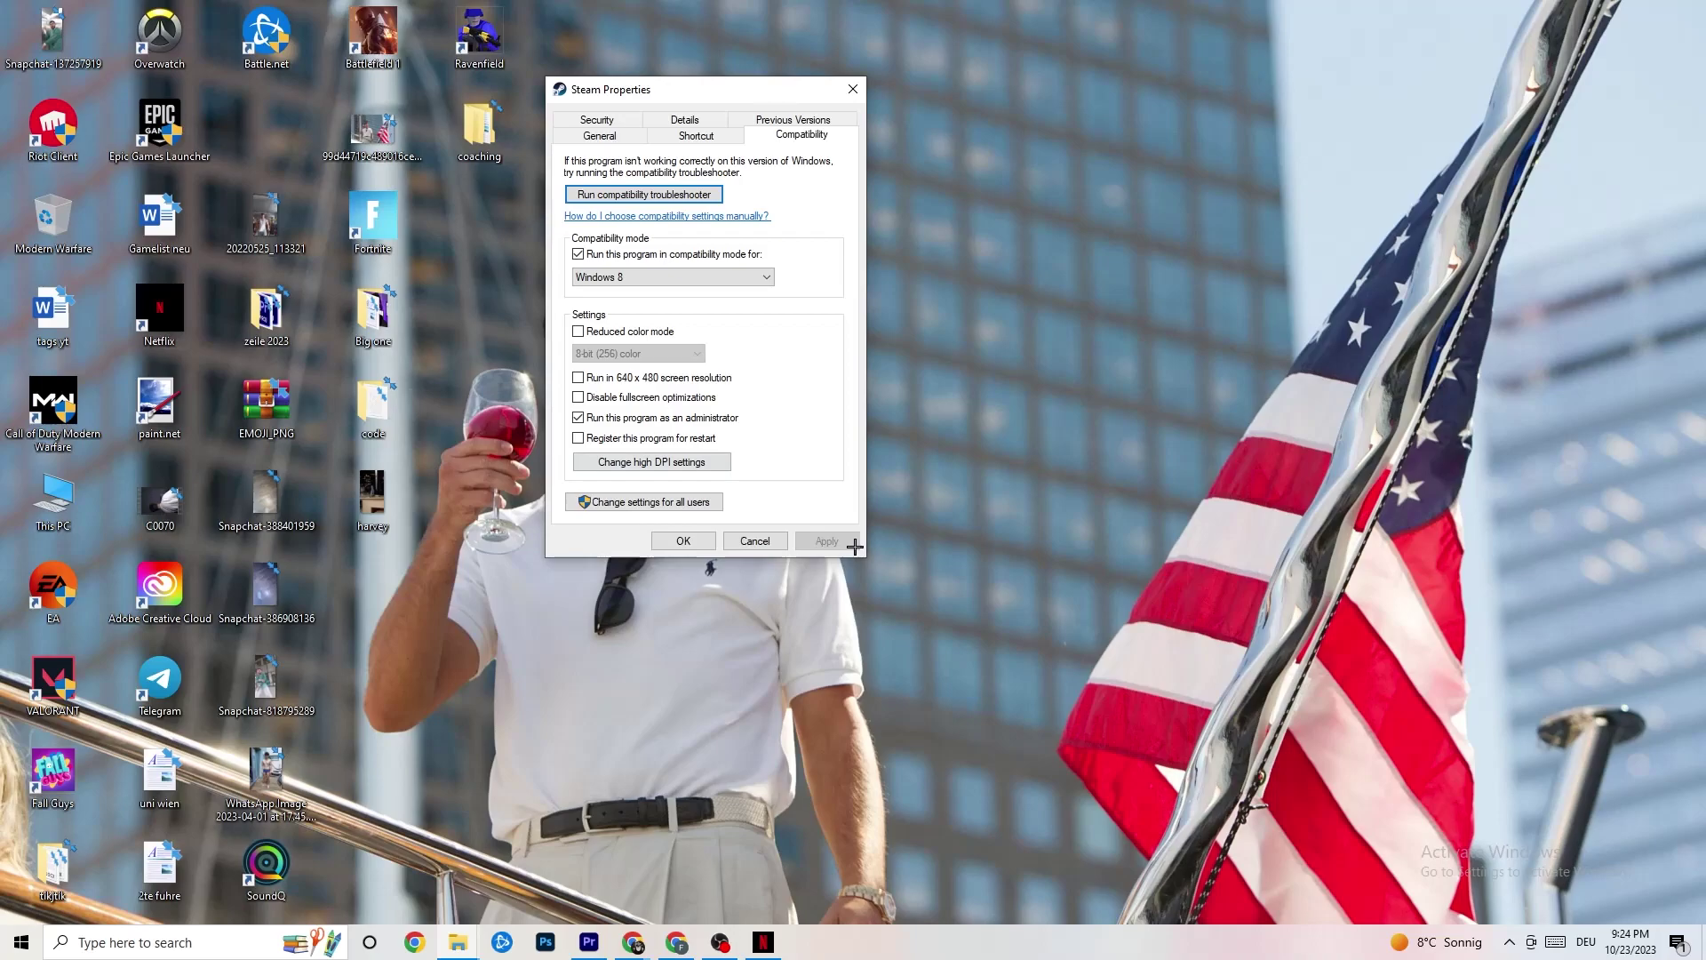
{"action": "left_click", "coordinate": [684, 540]}
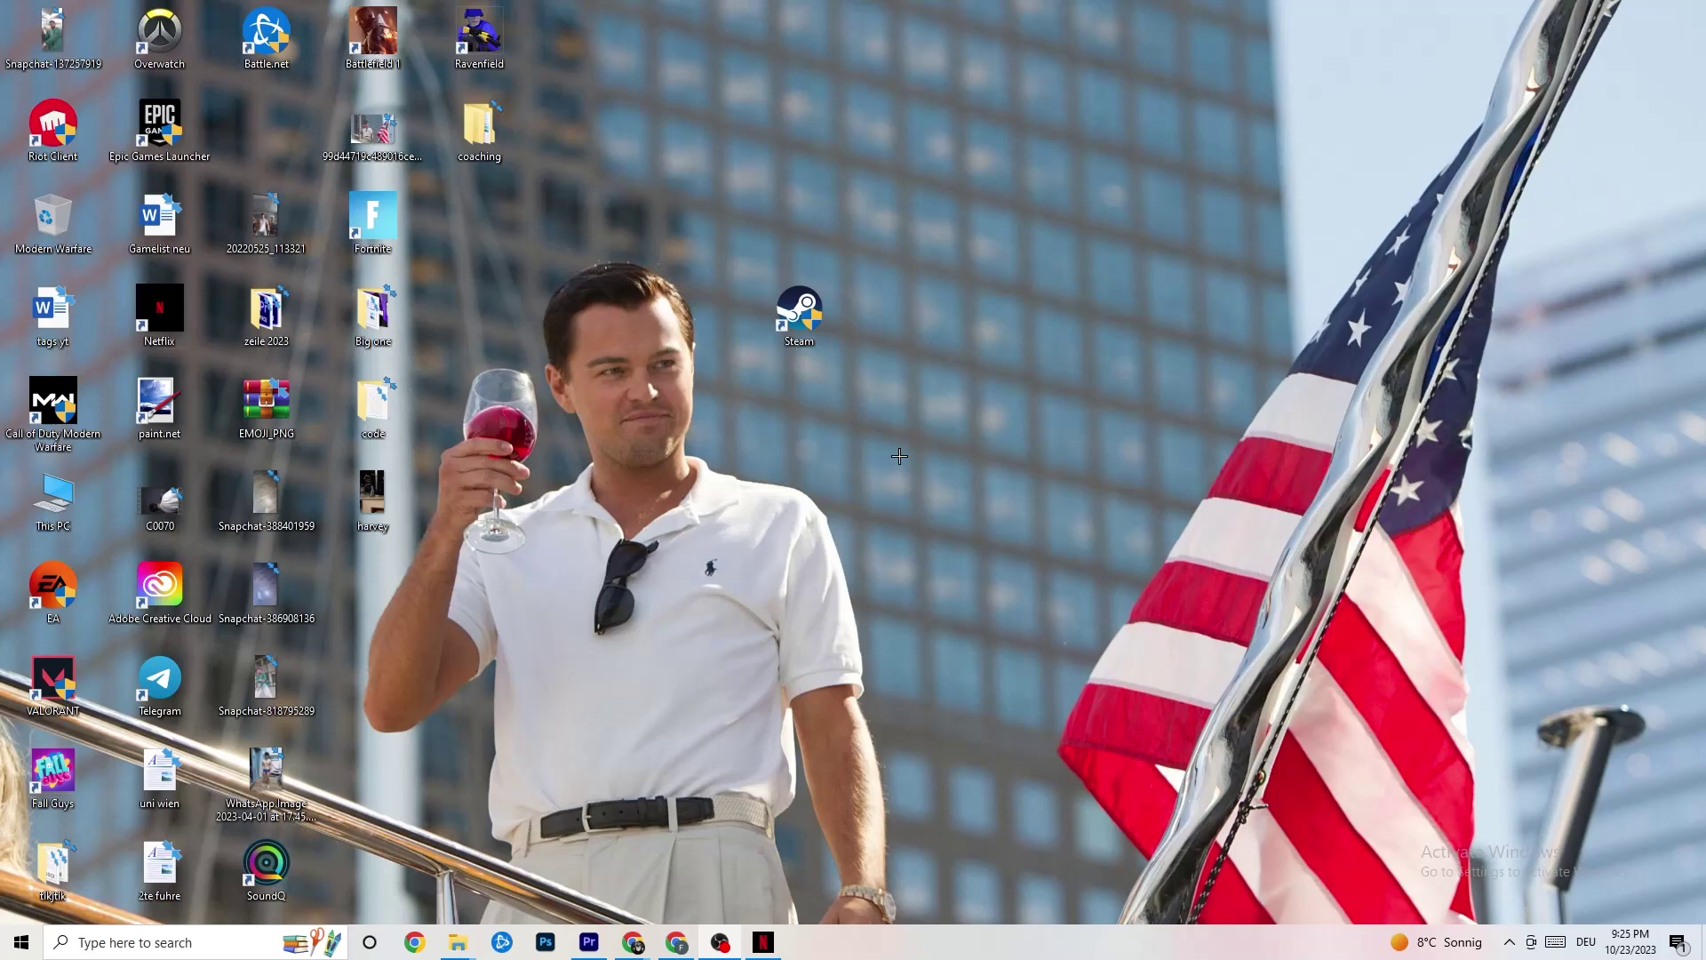
{"action": "right_click", "coordinate": [824, 335]}
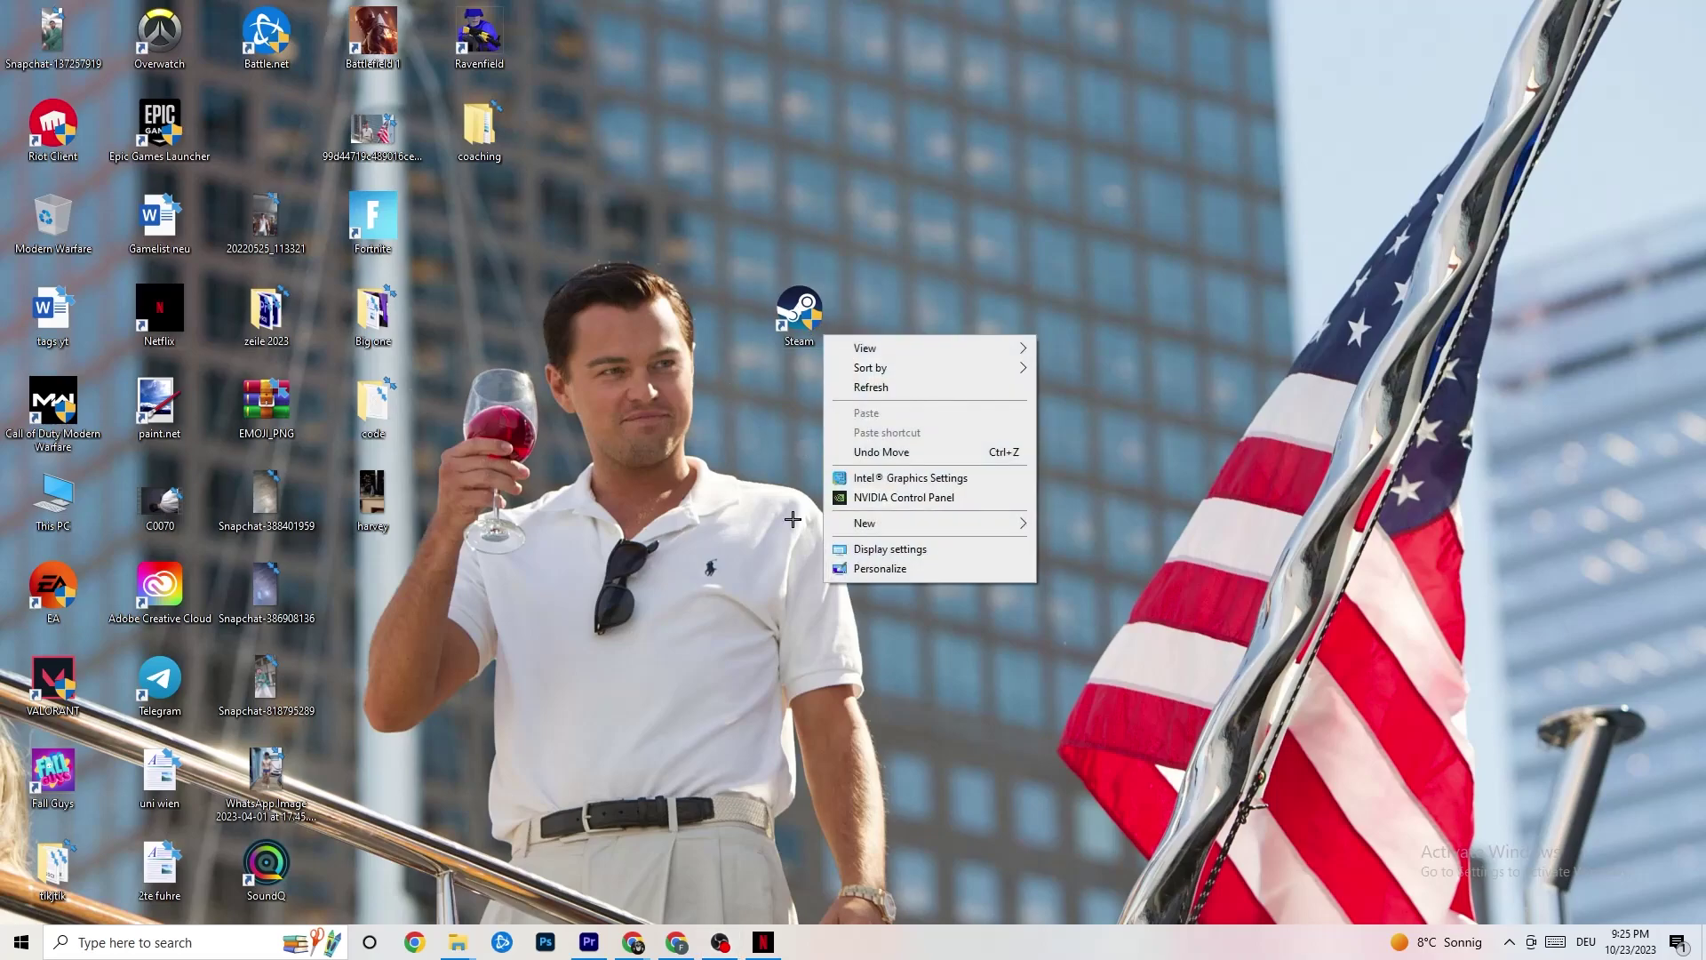
{"action": "left_click", "coordinate": [833, 235]}
{"action": "right_click", "coordinate": [851, 181]}
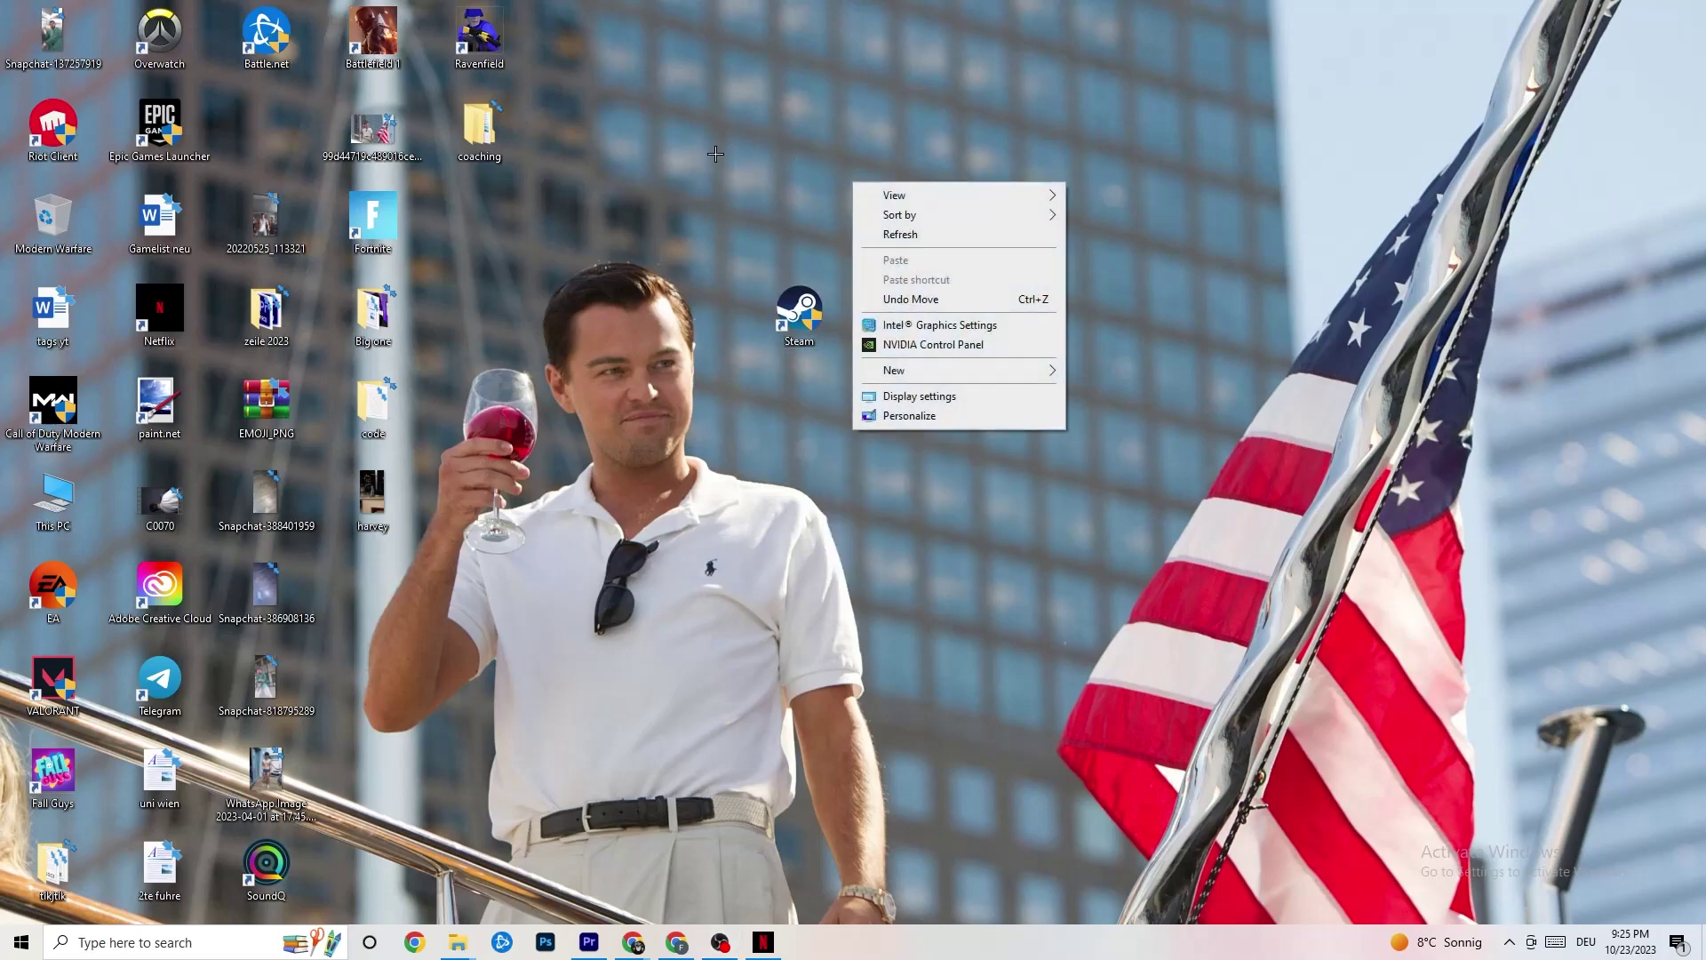
{"action": "left_click", "coordinate": [657, 35]}
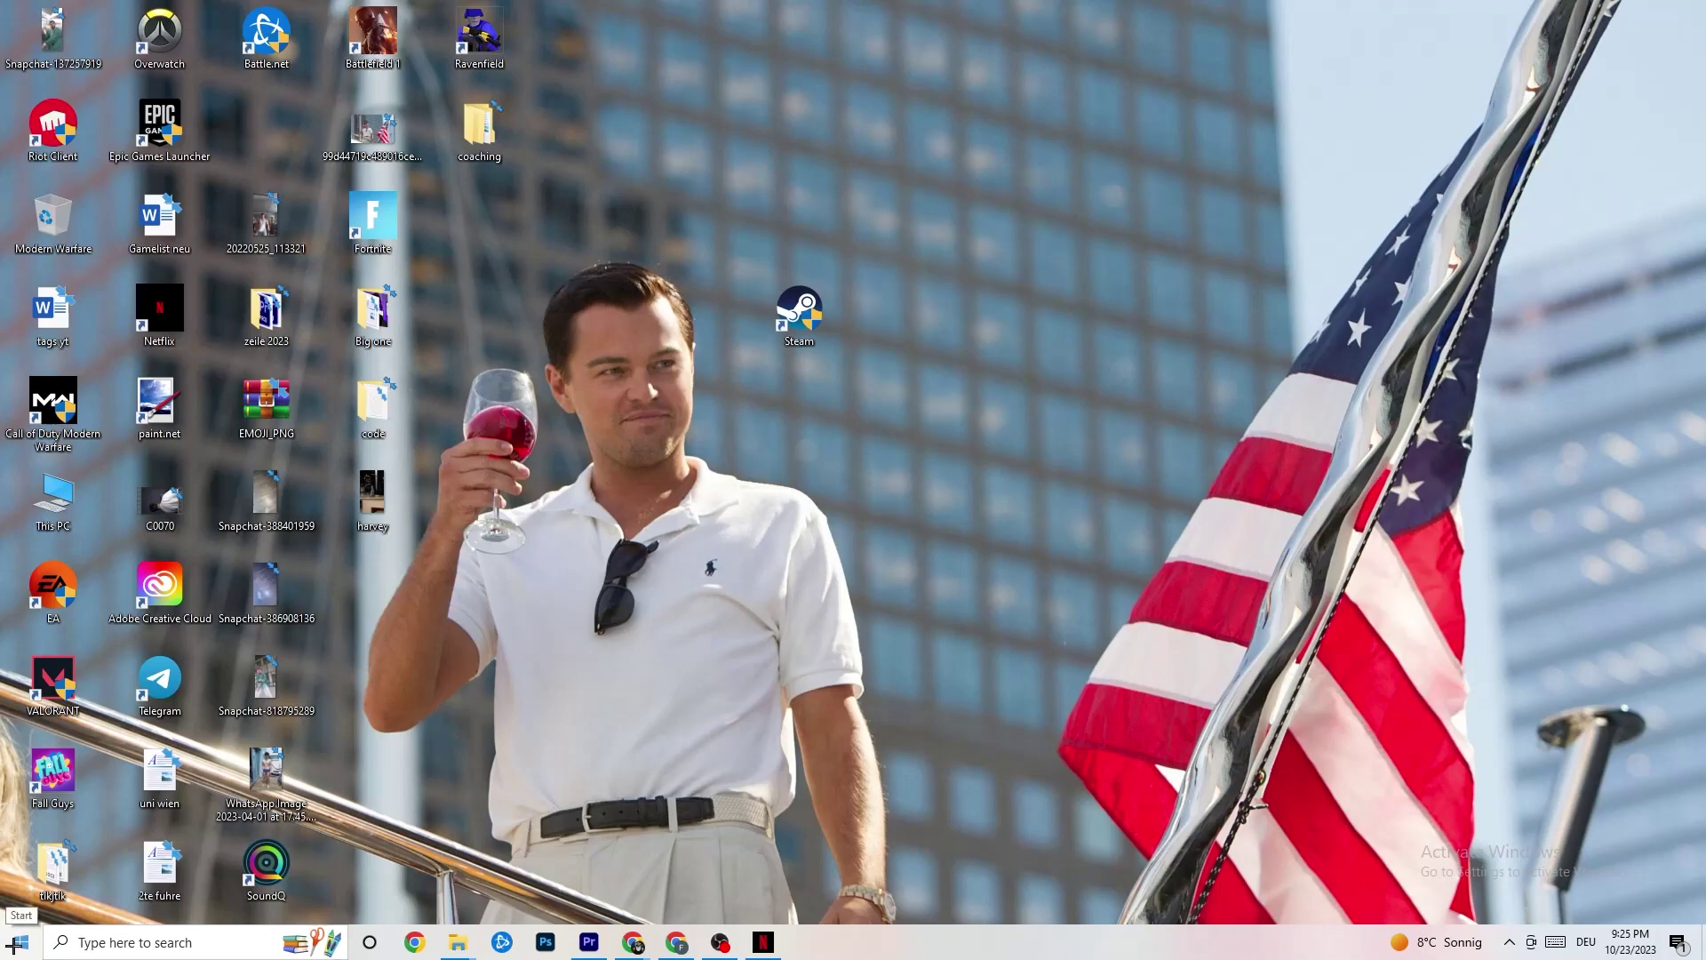
{"action": "left_click_drag", "start_coordinate": [790, 287], "coordinate": [795, 309]}
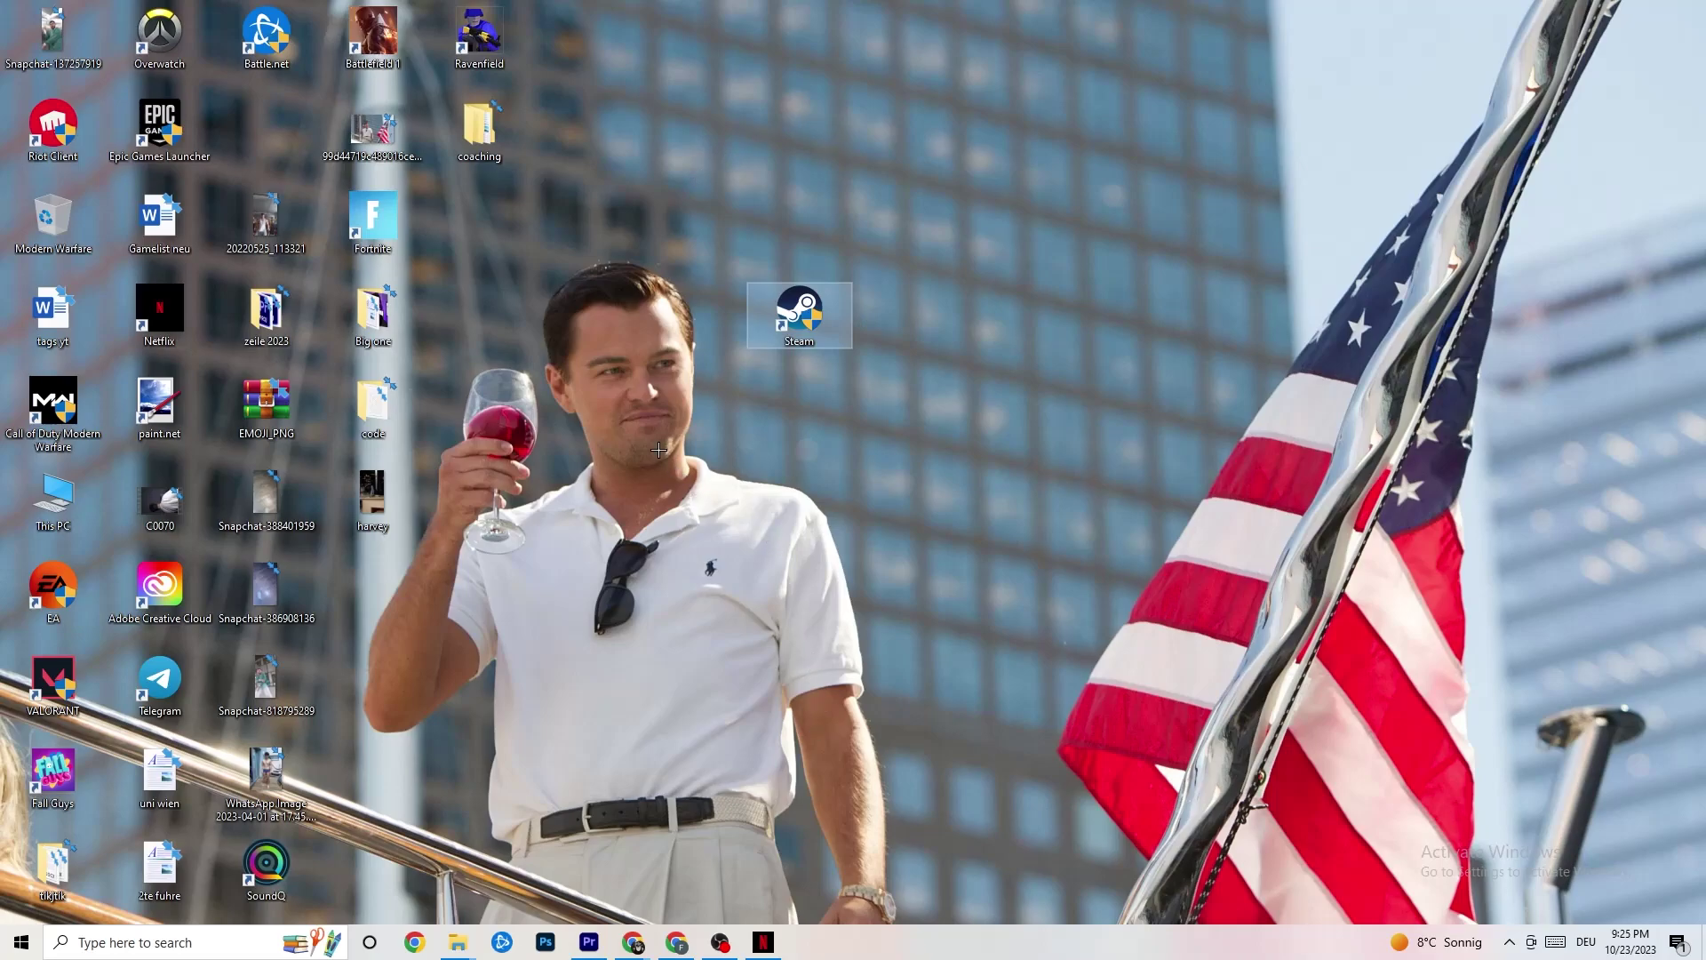
Launch Task Manager from the taskbar and maximise it to list all running processes
{"action": "right_click", "coordinate": [947, 955]}
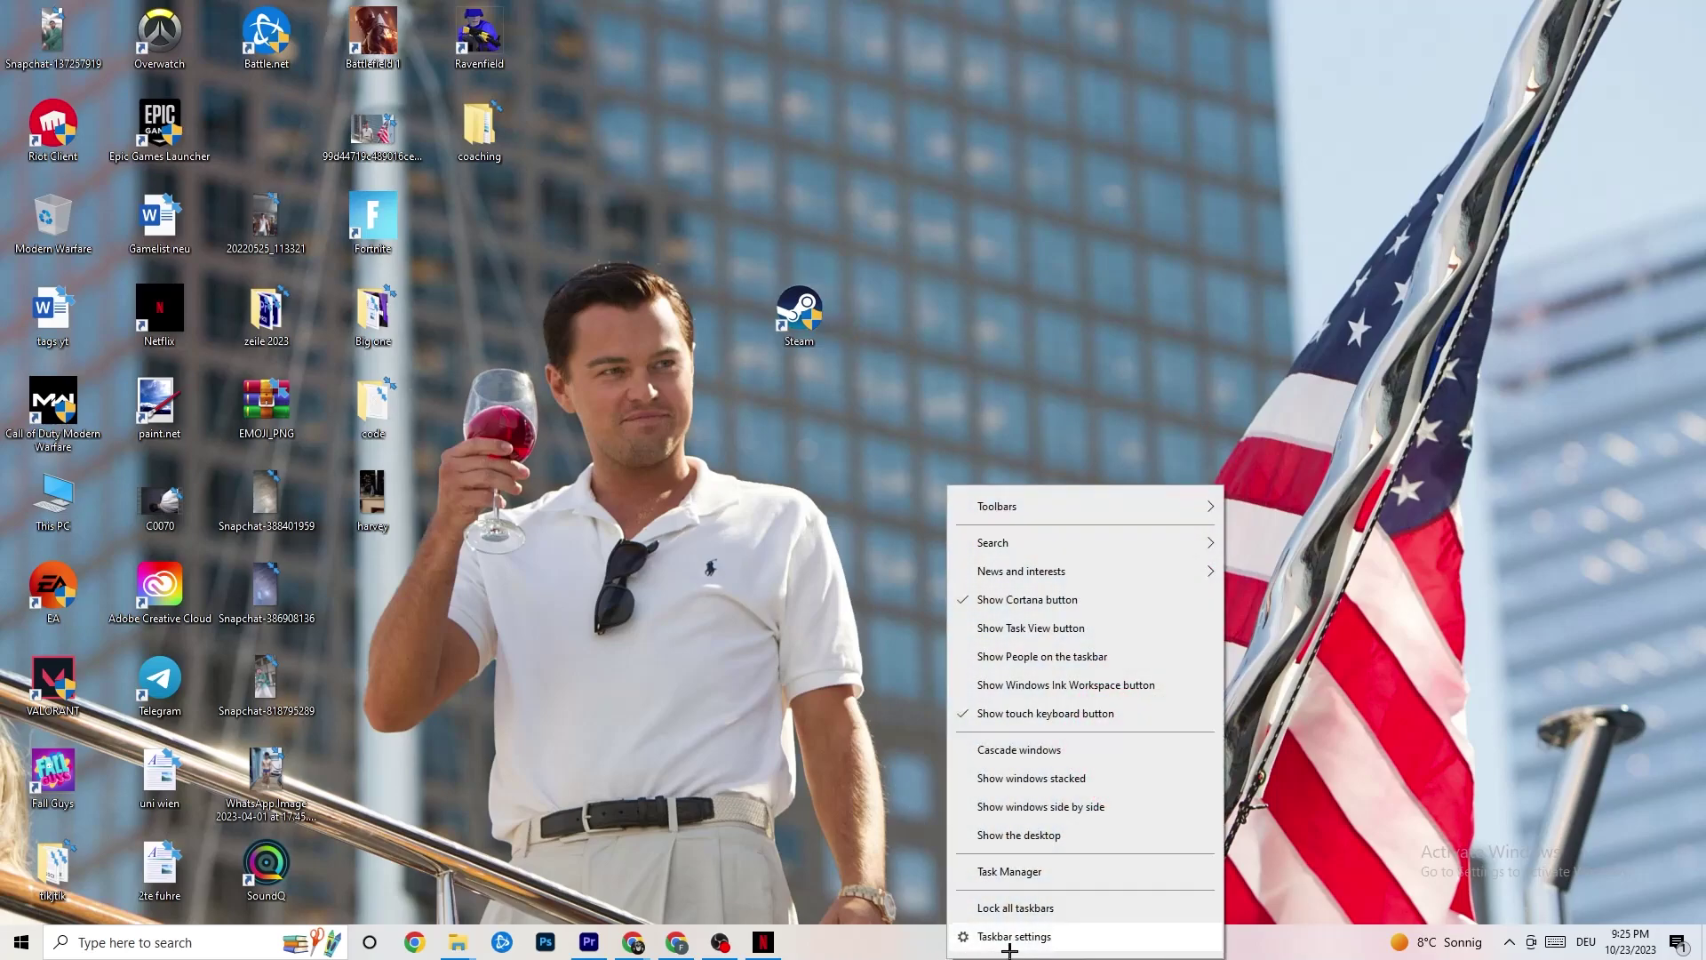
{"action": "left_click", "coordinate": [1046, 884]}
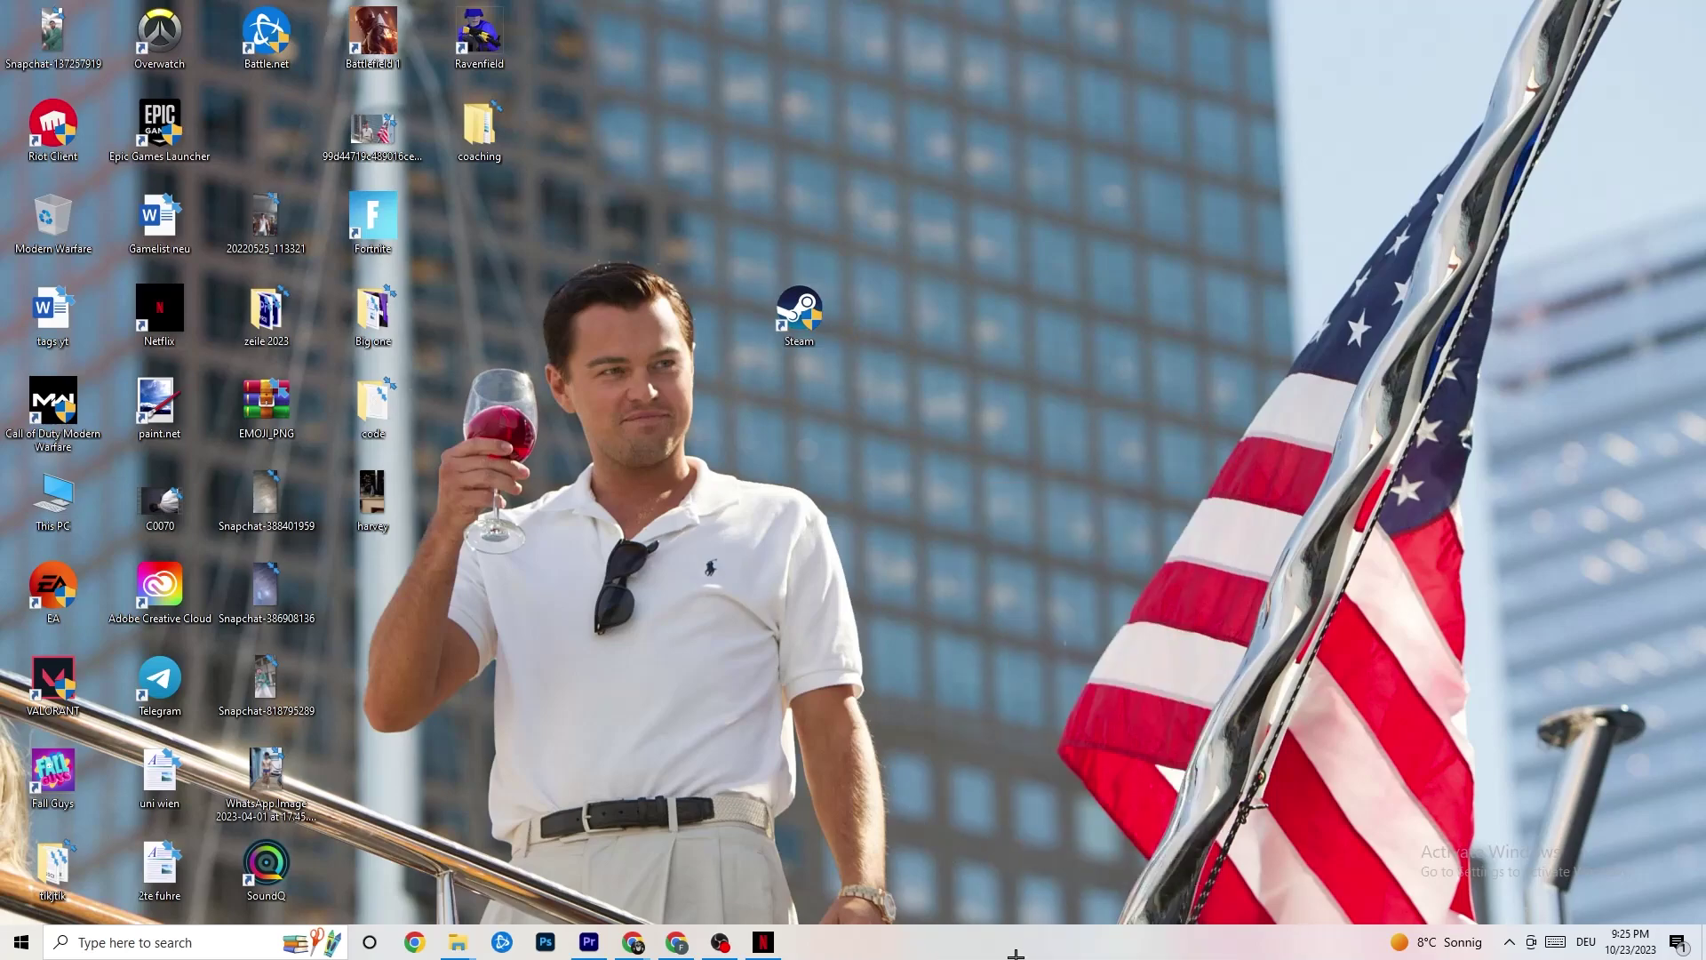
{"action": "double_click", "coordinate": [982, 40]}
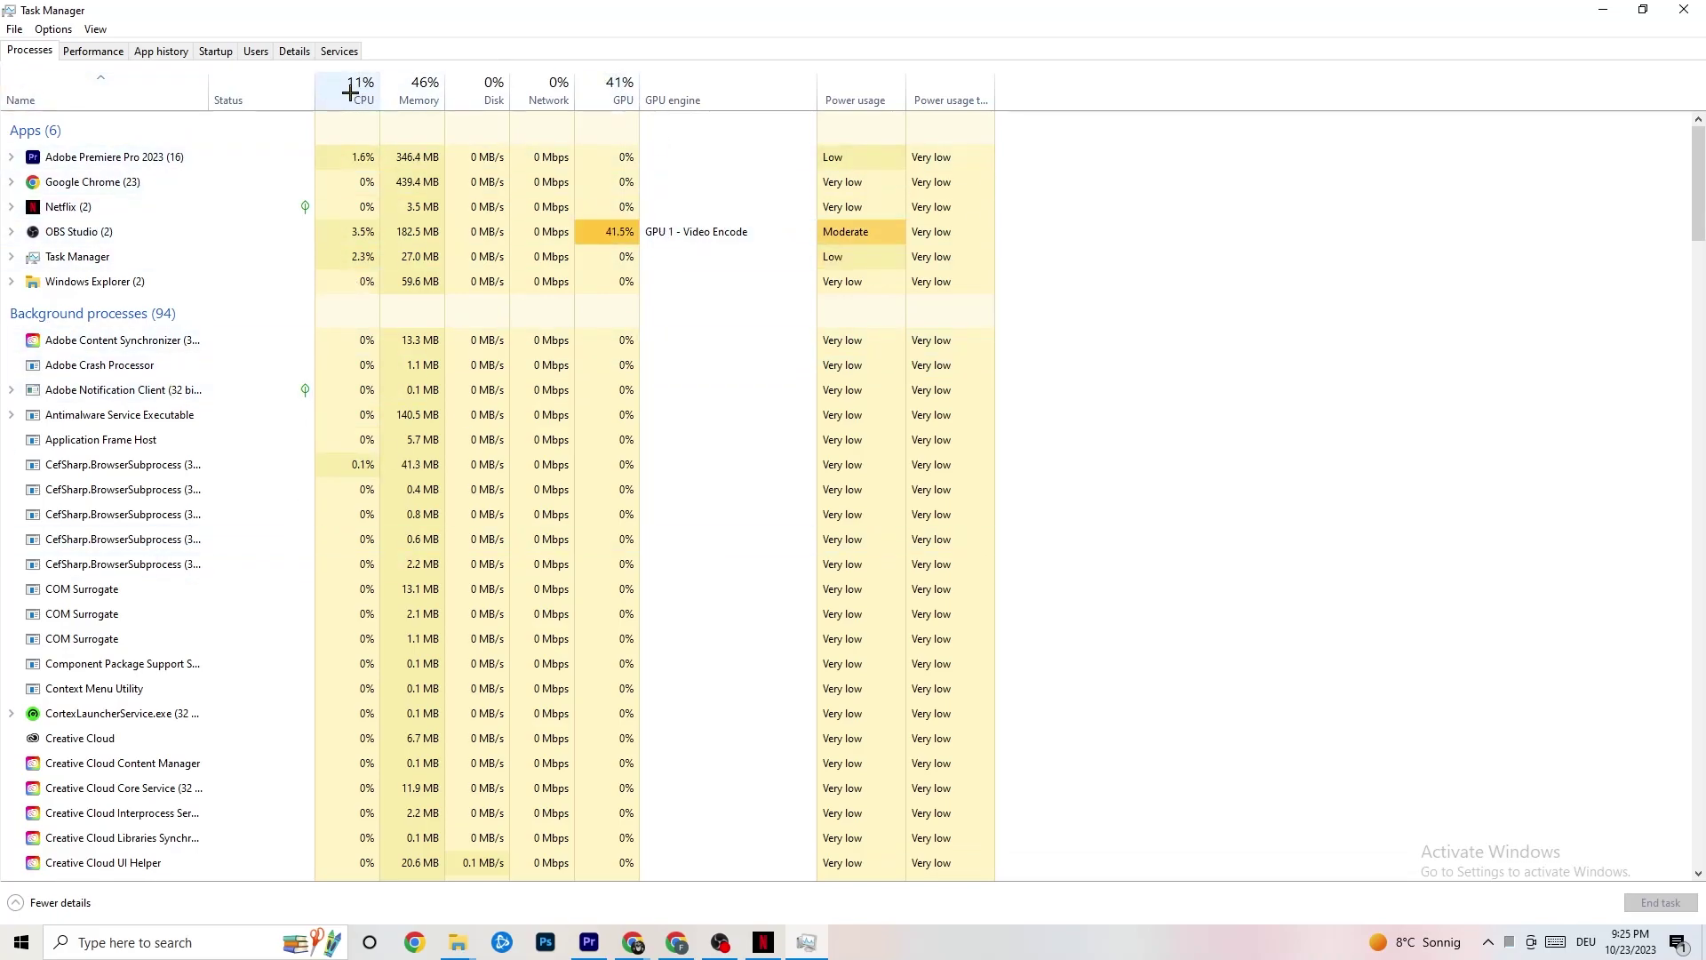
{"action": "right_click", "coordinate": [108, 290]}
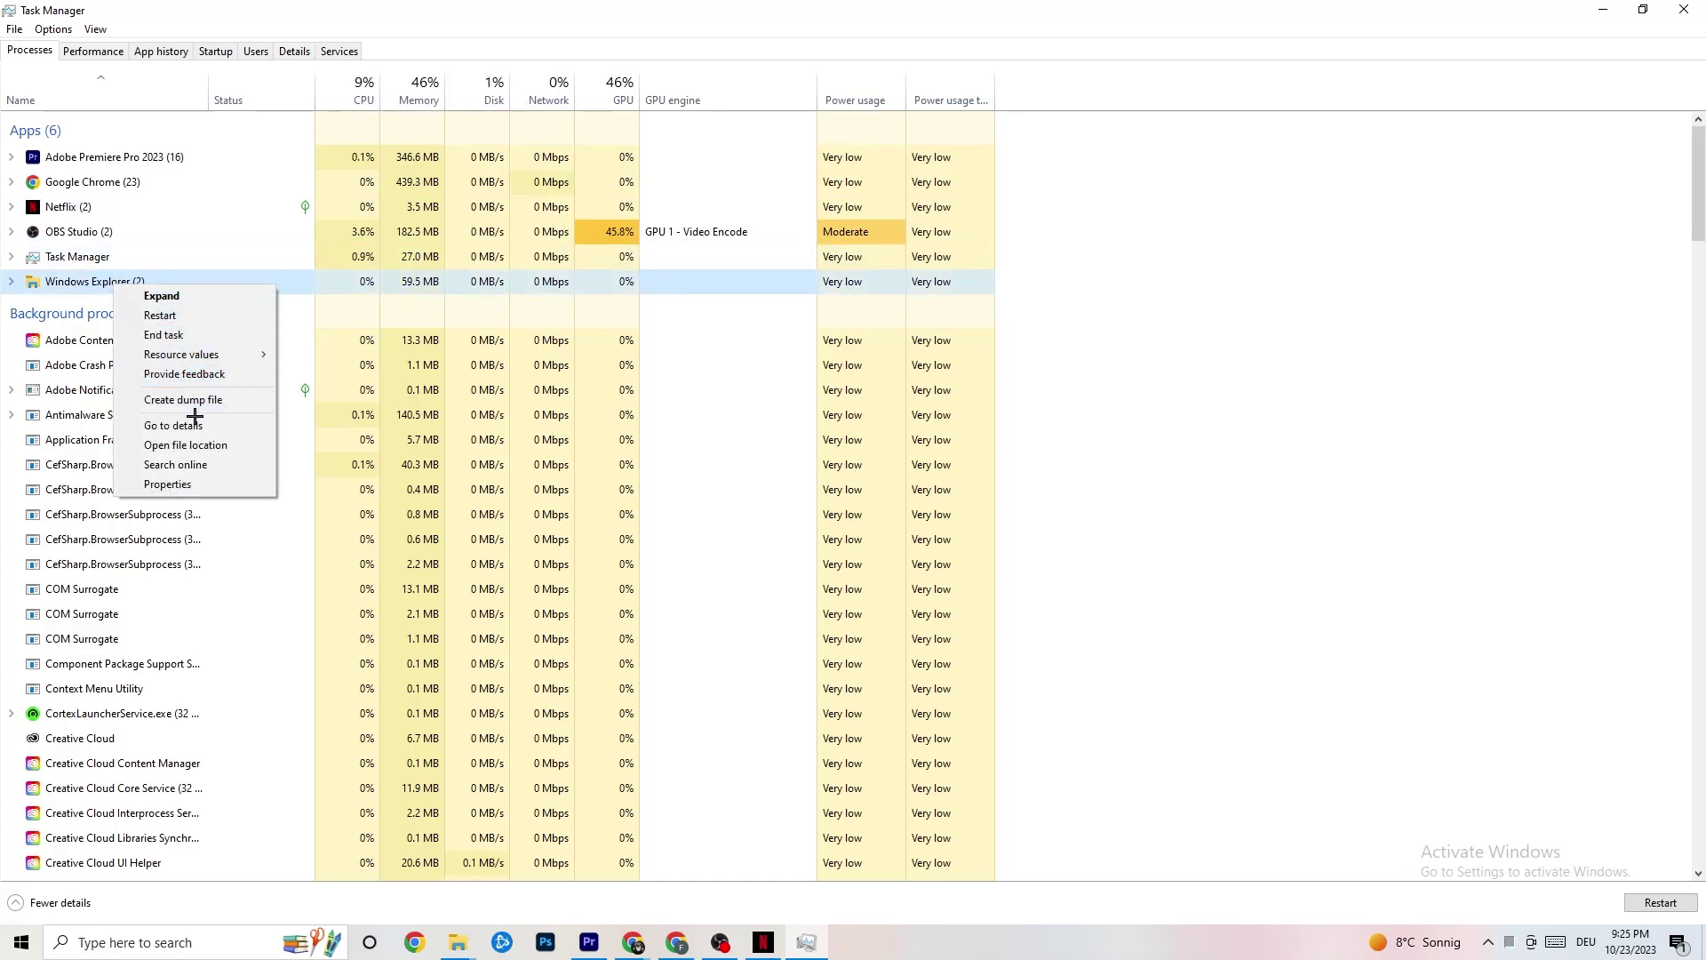
{"action": "left_click", "coordinate": [1259, 254]}
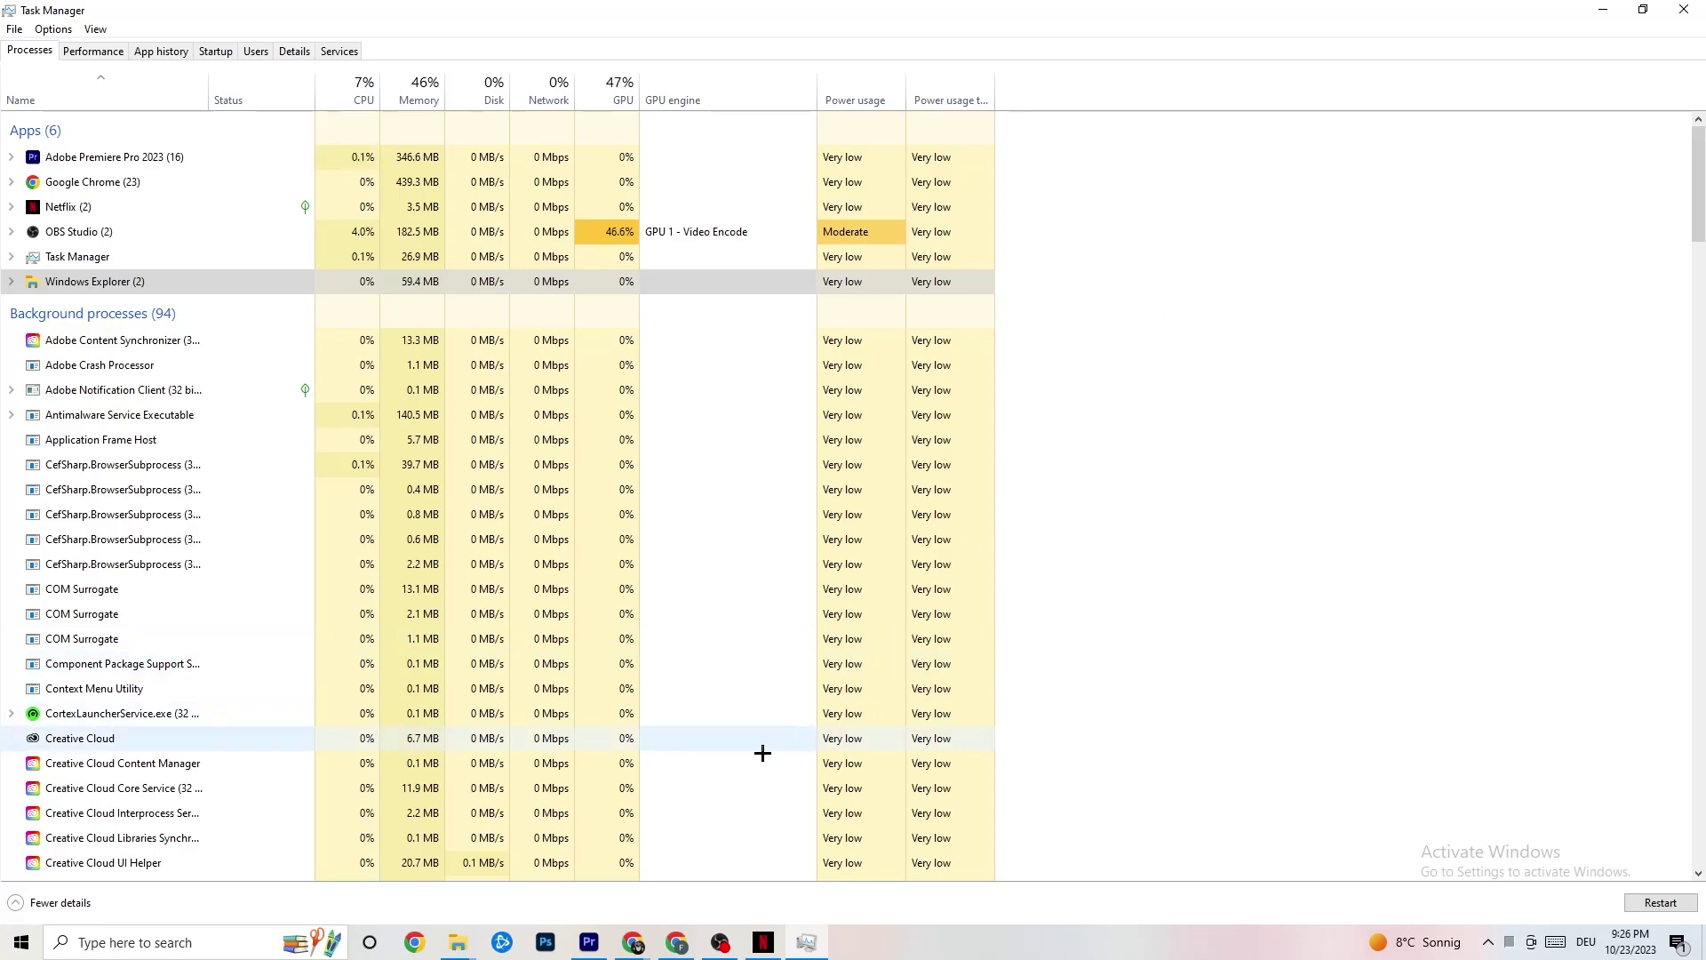
Review startup apps, including the Portrait Displays support entry's options, then show the Details process list
{"action": "left_click", "coordinate": [215, 51]}
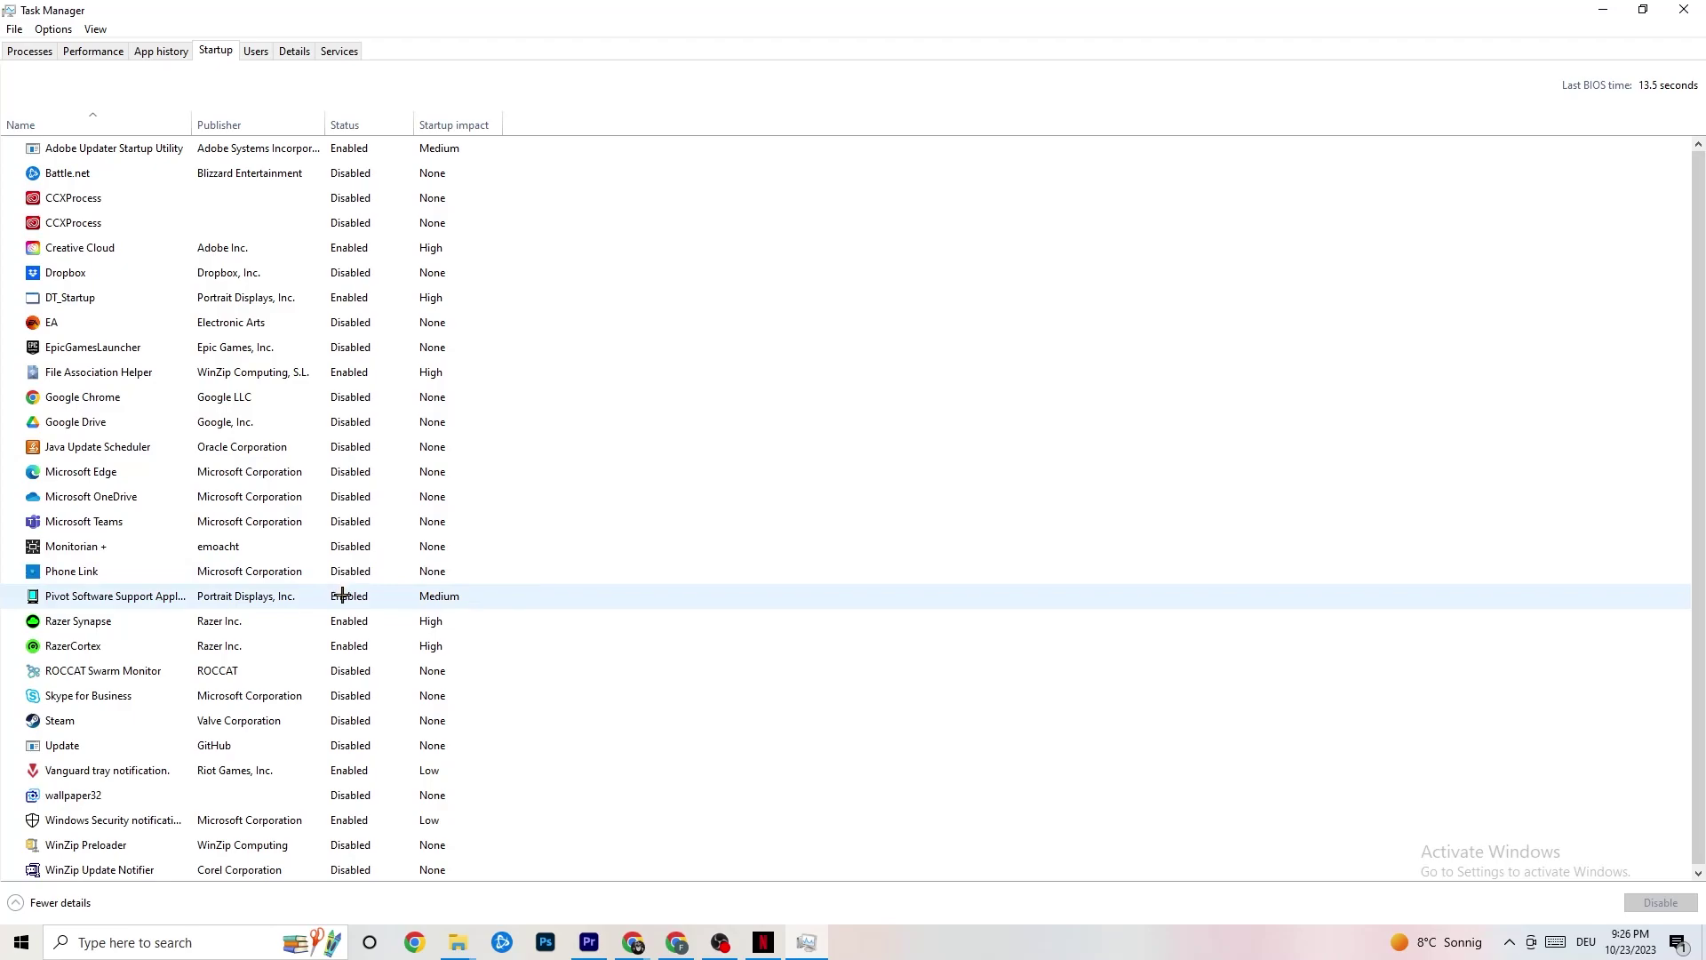
{"action": "right_click", "coordinate": [345, 597]}
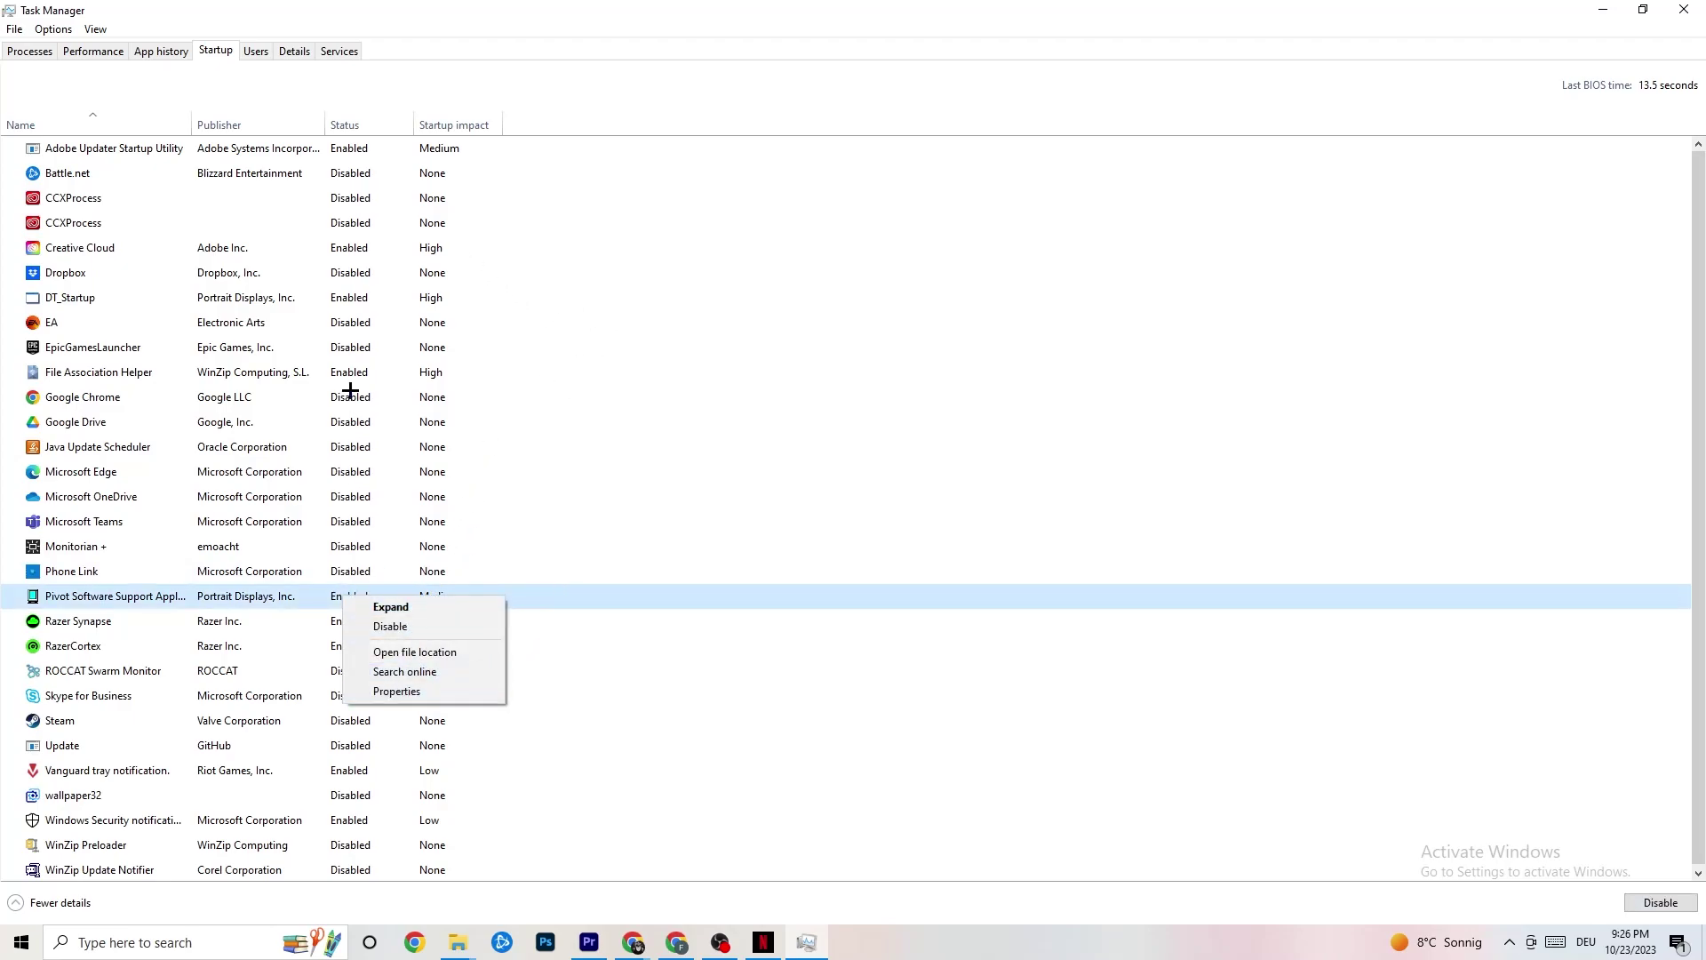
{"action": "left_click", "coordinate": [293, 52]}
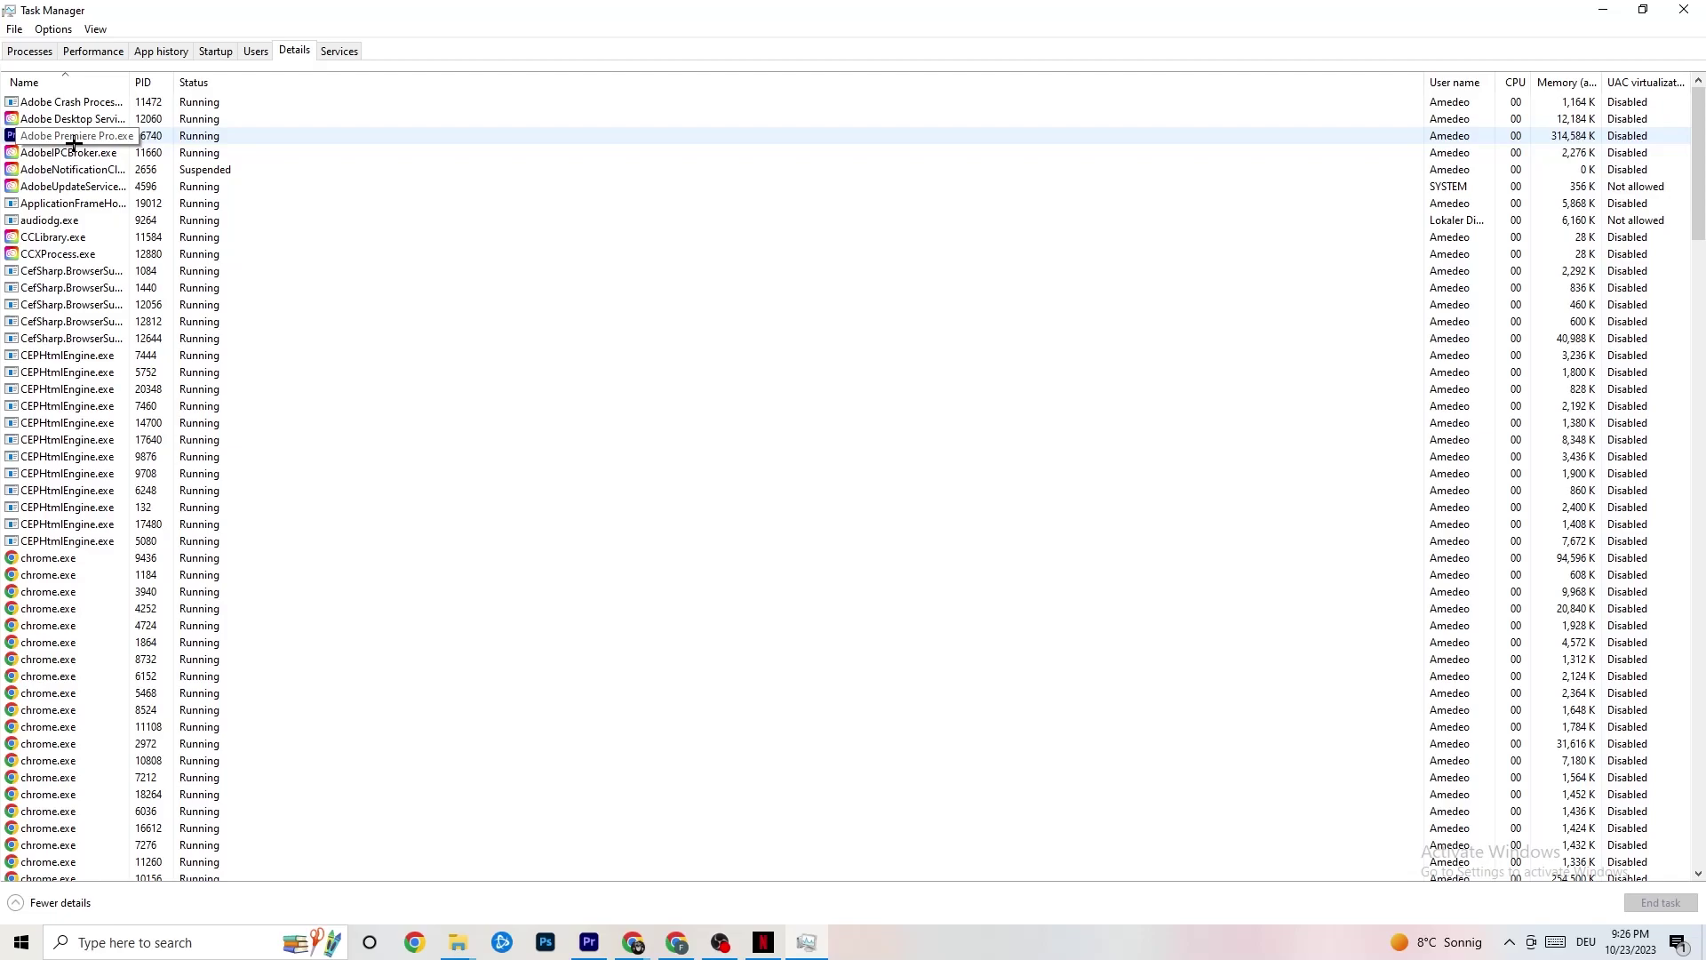
Check Adobe Premiere Pro.exe's Set priority options without changing them, then close Task Manager
{"action": "right_click", "coordinate": [76, 143]}
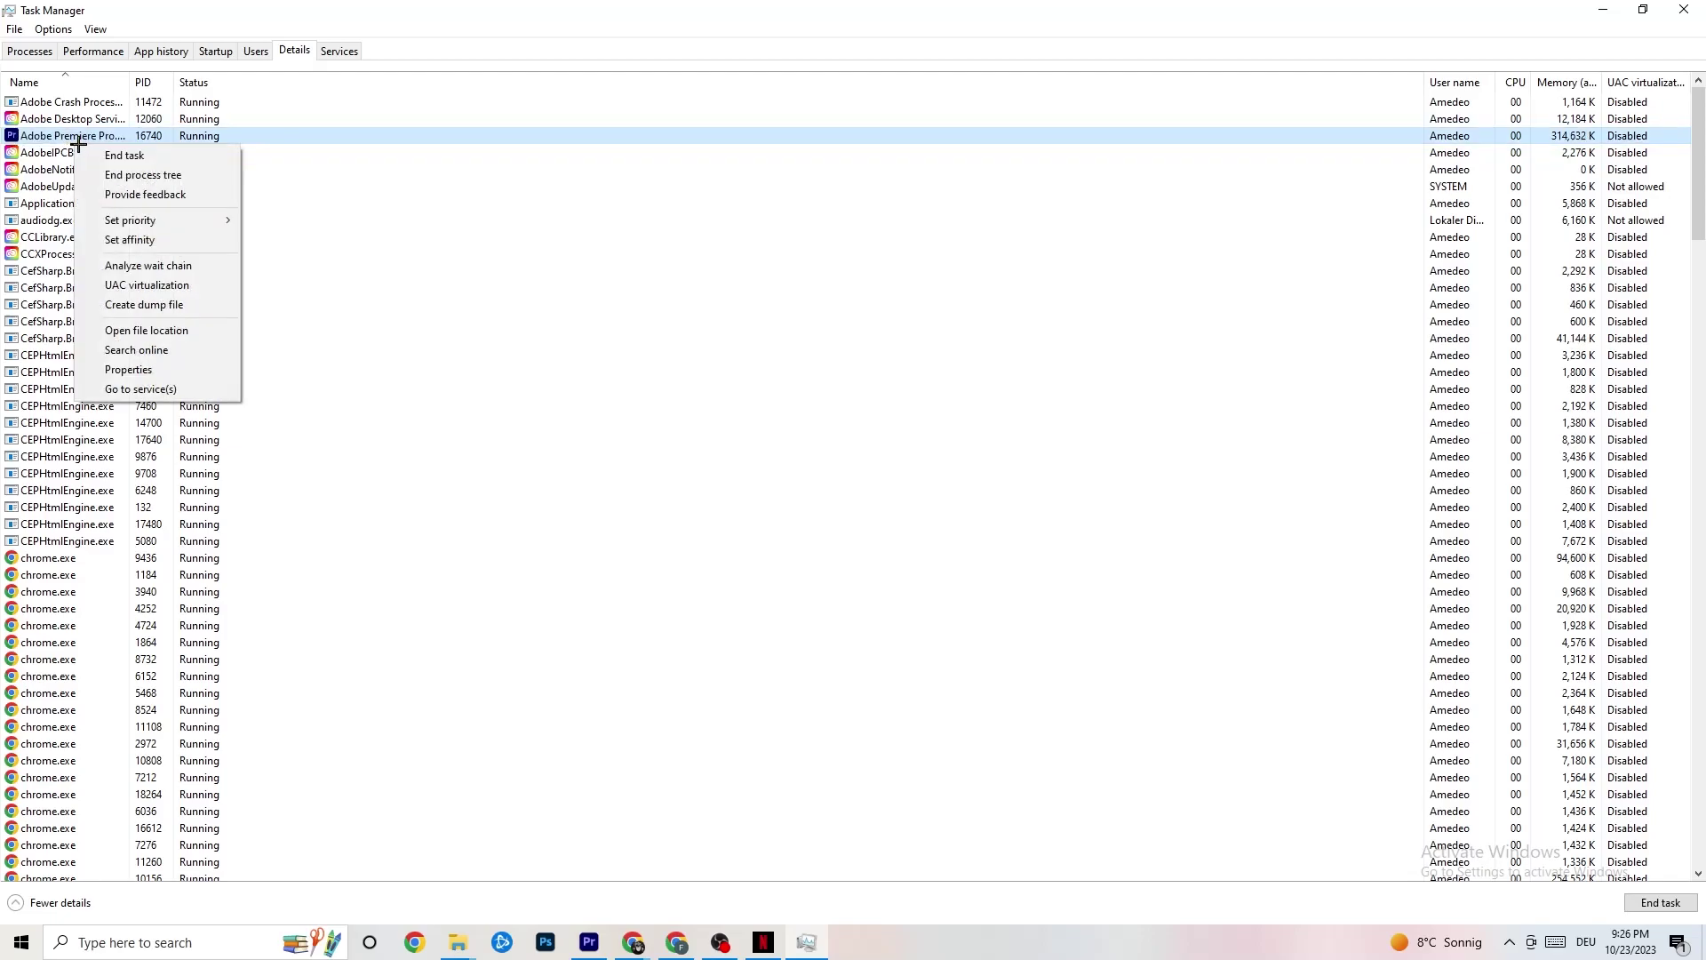
{"action": "mouse_move", "coordinate": [204, 221]}
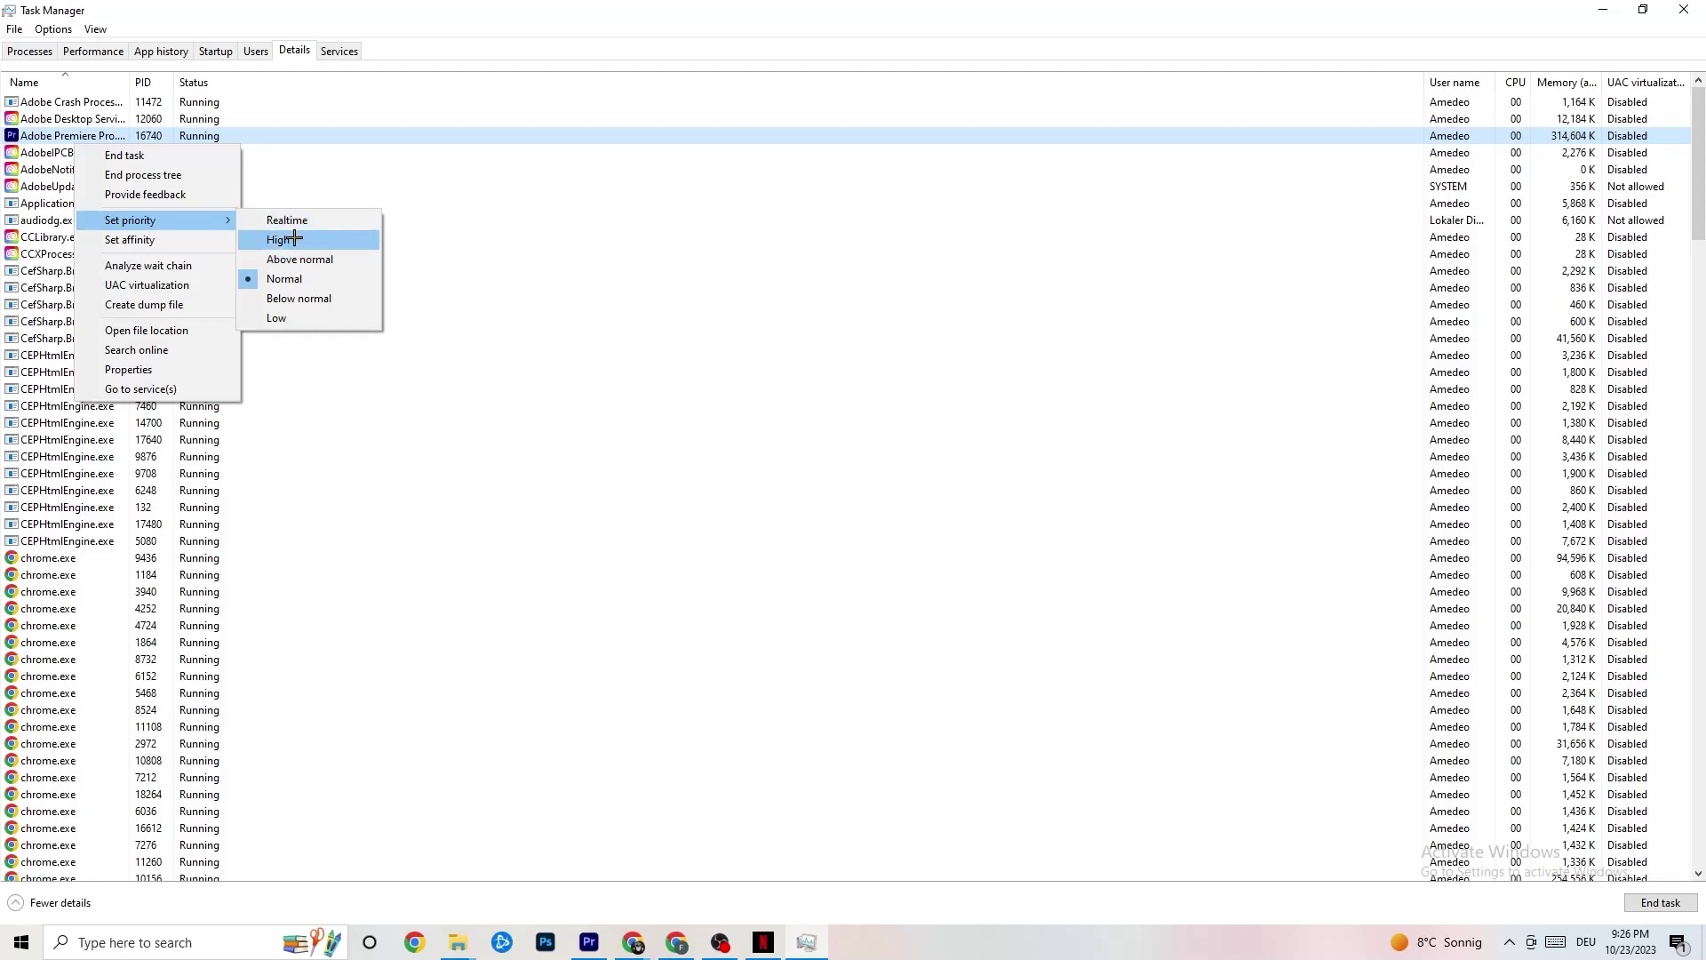
{"action": "left_click", "coordinate": [503, 173]}
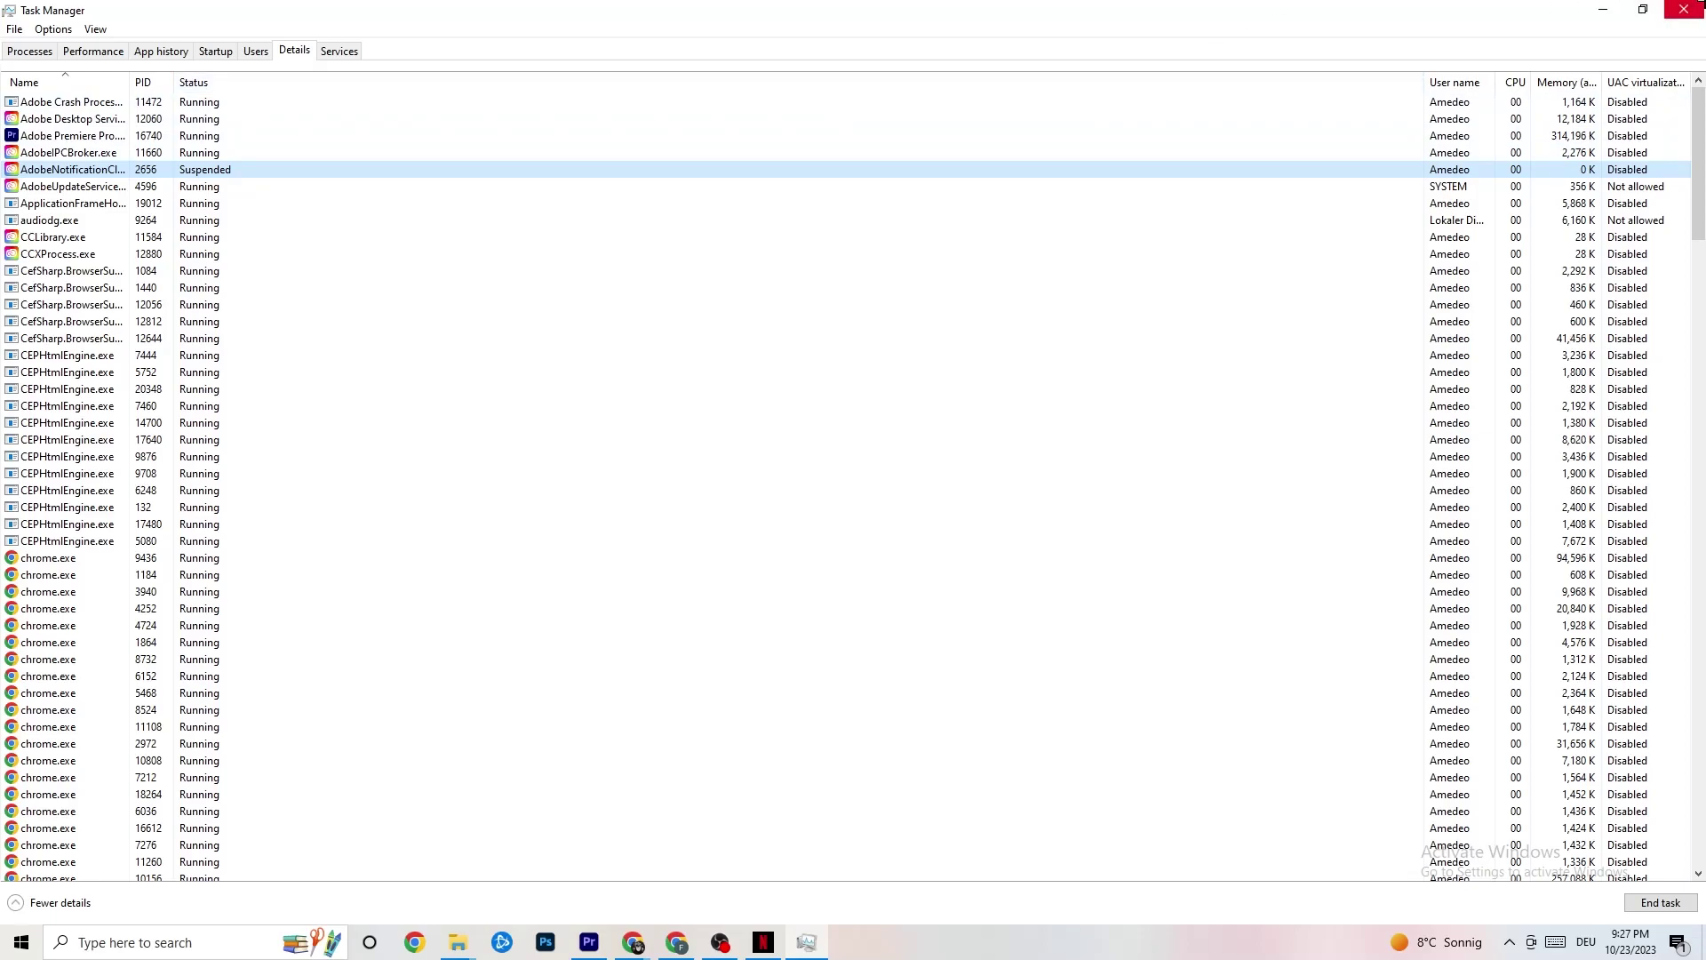
{"action": "left_click", "coordinate": [1684, 9]}
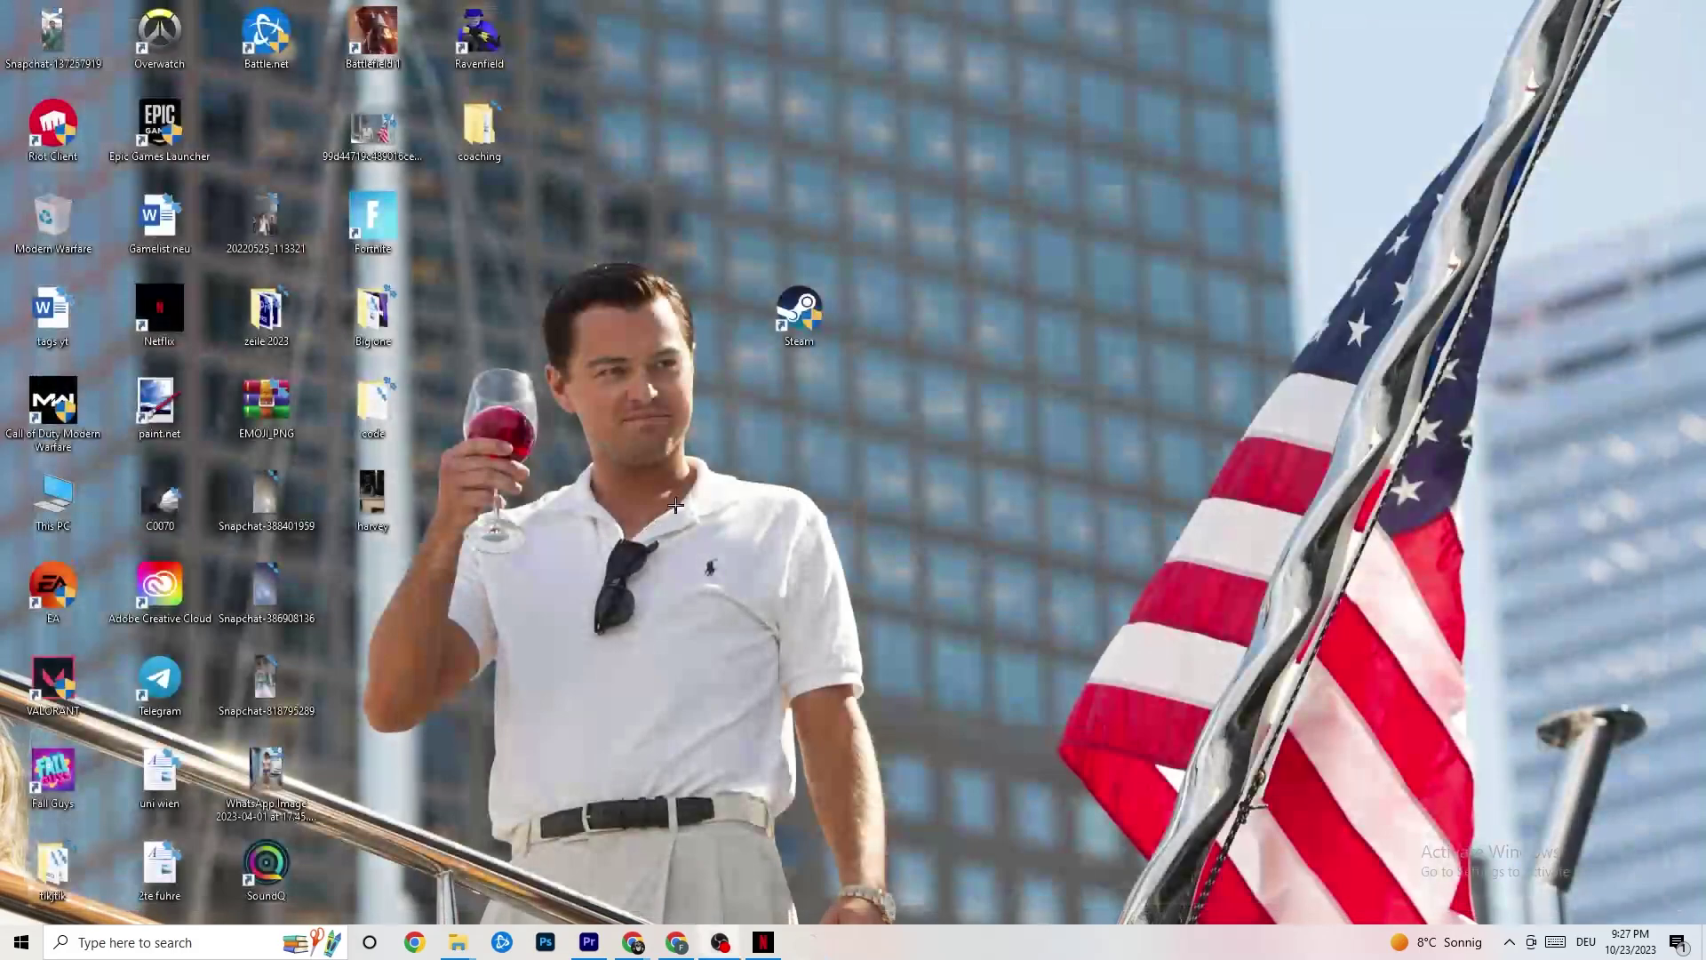
Launch NVIDIA Control Panel from the desktop's right-click menu
{"action": "right_click", "coordinate": [956, 169]}
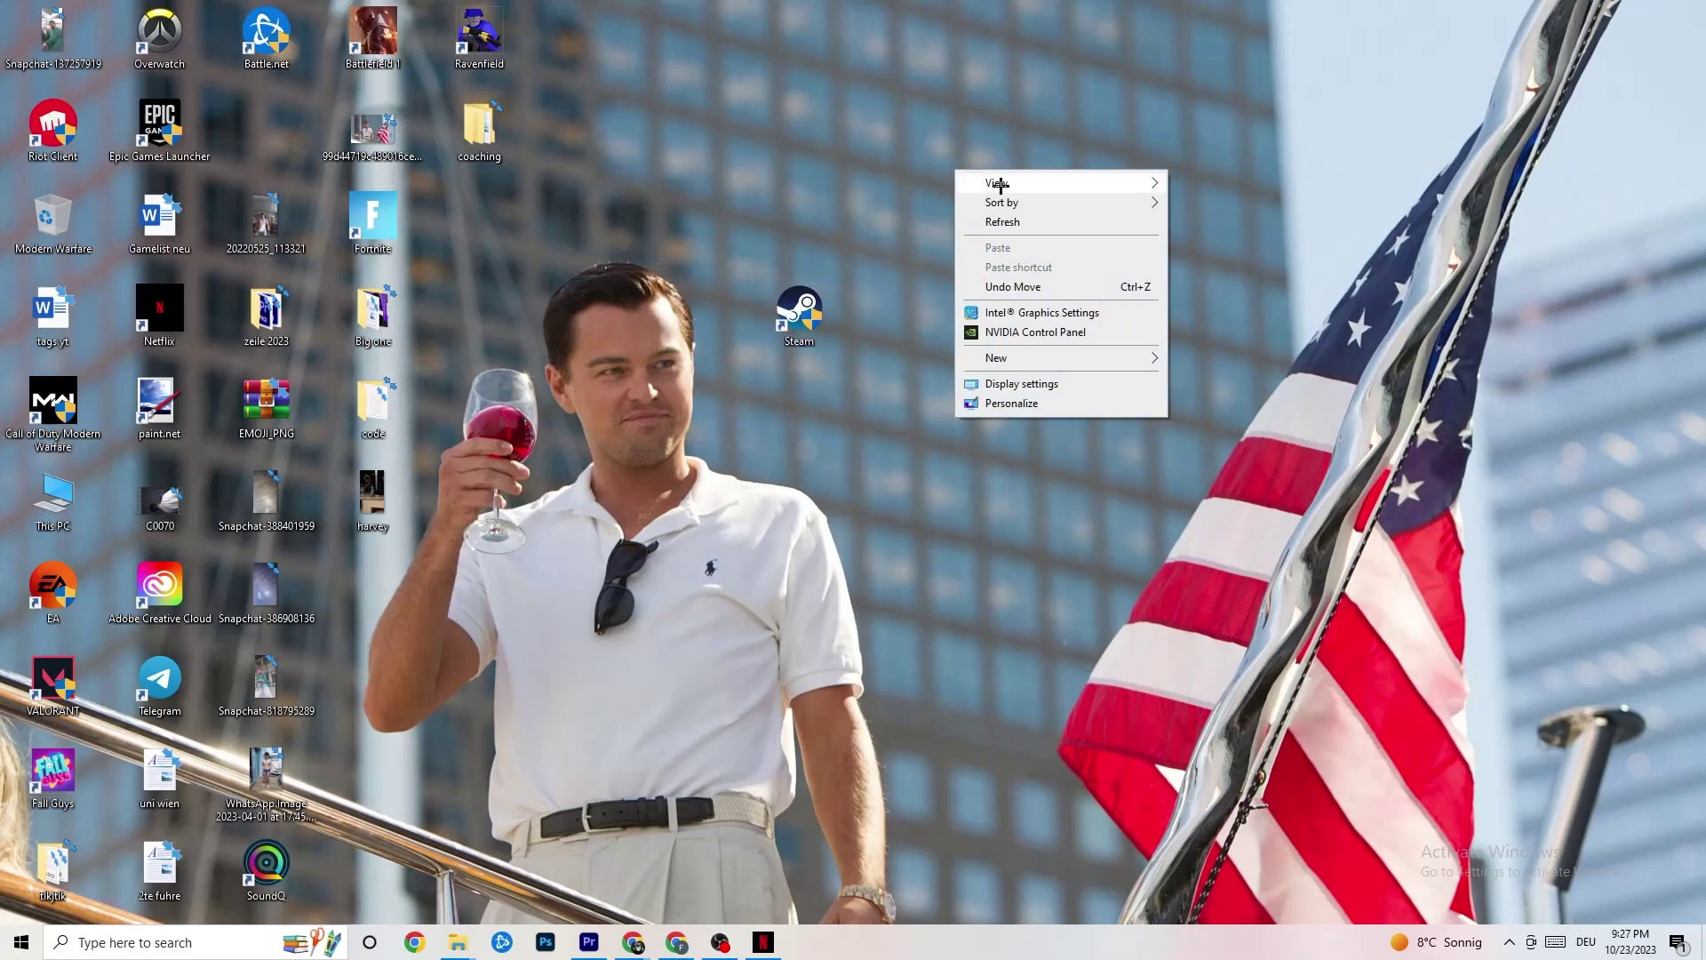
{"action": "left_click", "coordinate": [1012, 334]}
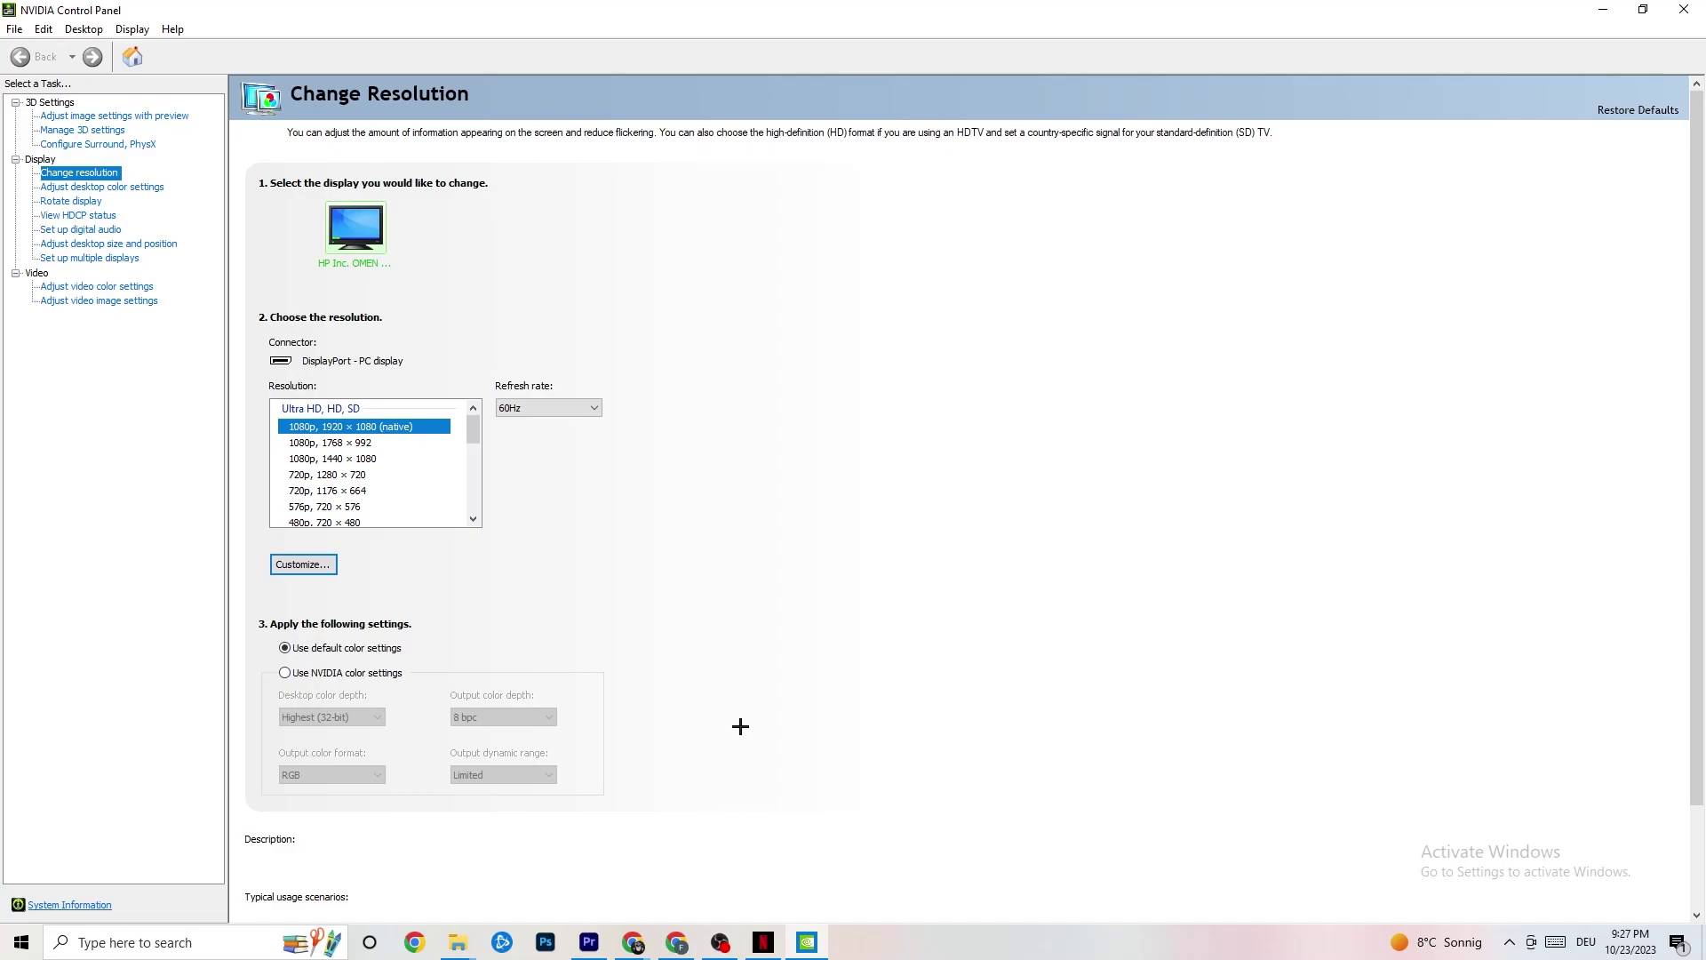
View the image settings preview and Change Resolution pages, leaving 1920 × 1080, then close the control panel
{"action": "left_click", "coordinate": [95, 118]}
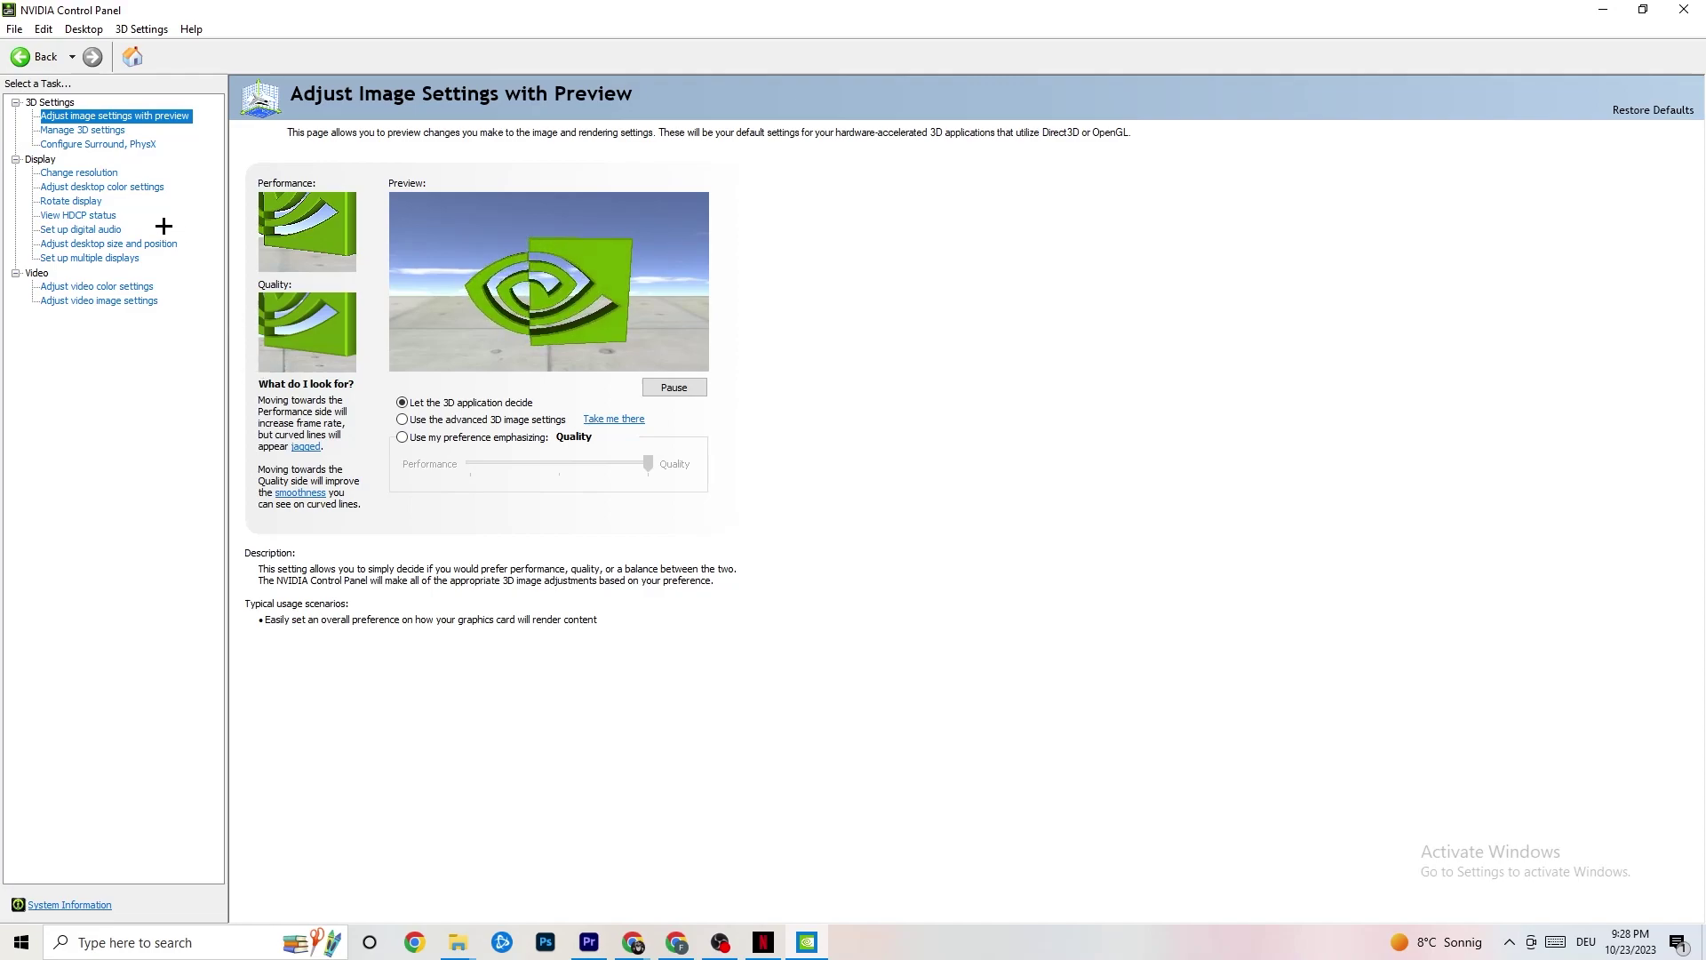
{"action": "left_click", "coordinate": [64, 175]}
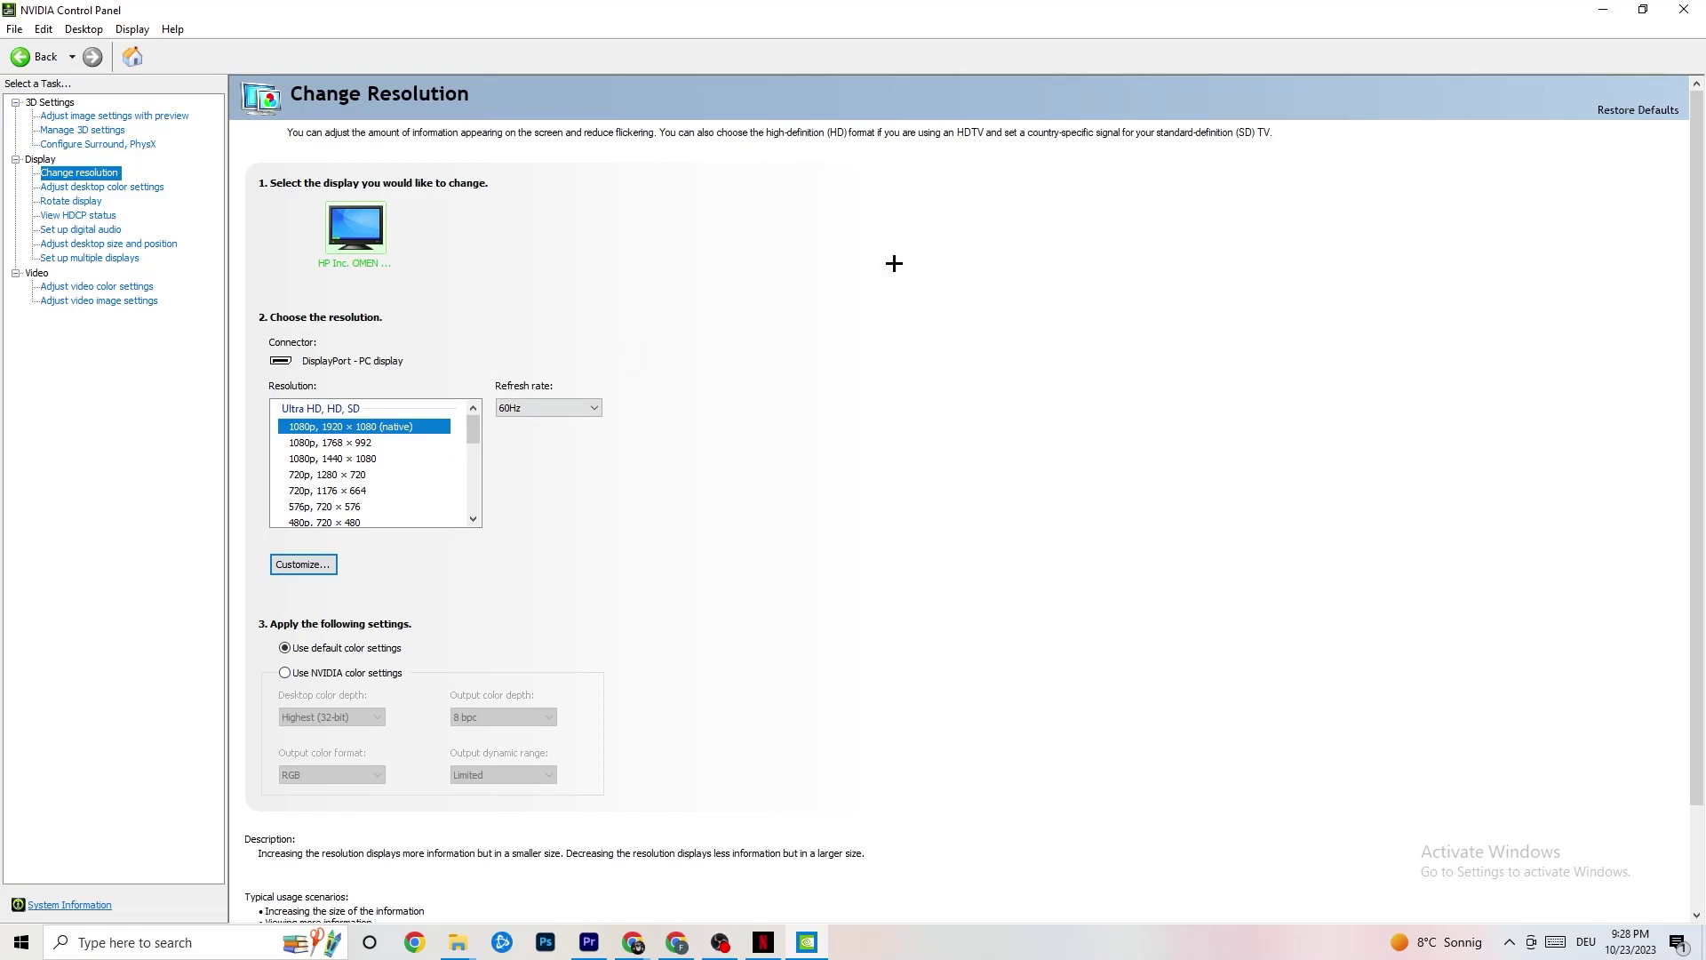
{"action": "left_click", "coordinate": [1680, 7]}
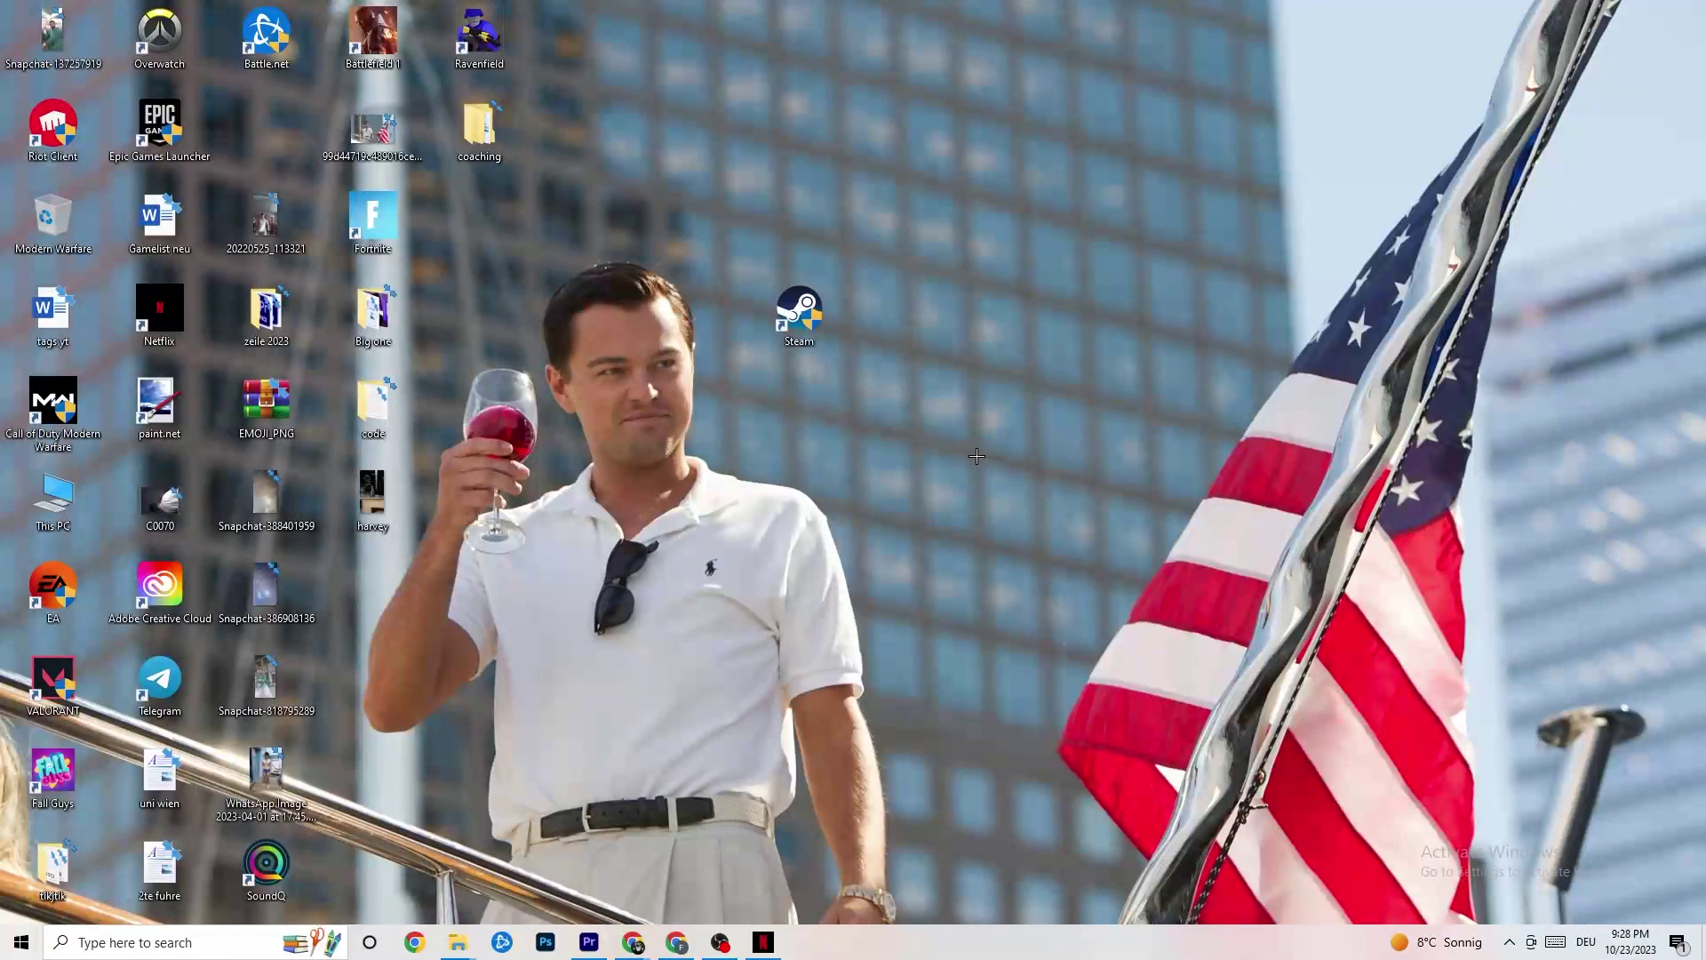